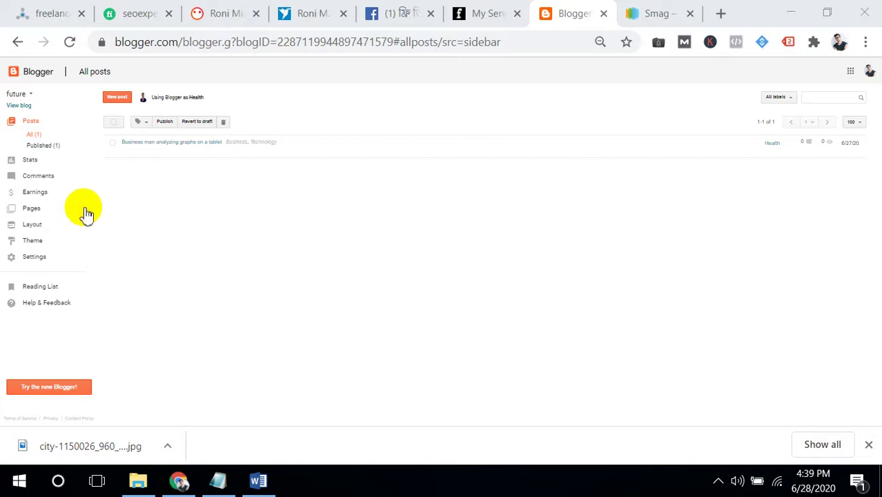
- Review the blog's posts, switching between the lists of all posts and published posts
{"action": "left_click", "coordinate": [30, 124]}
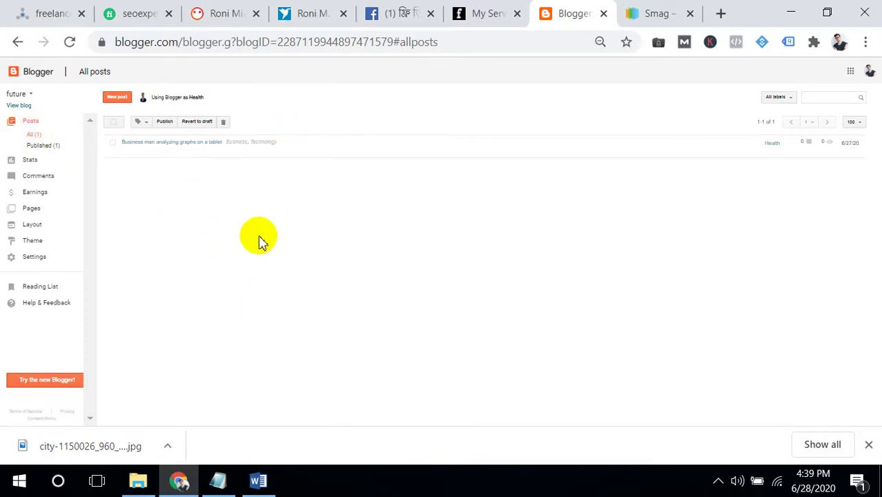
{"action": "left_click", "coordinate": [45, 145]}
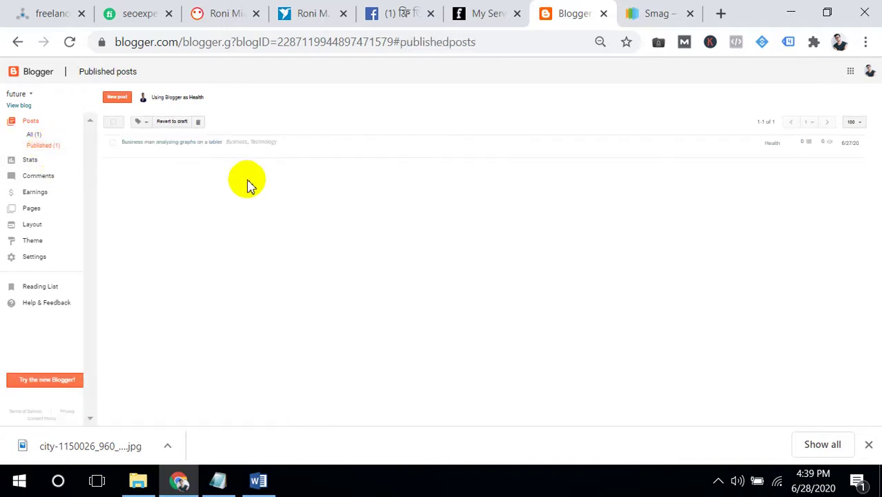
{"action": "left_click", "coordinate": [39, 135]}
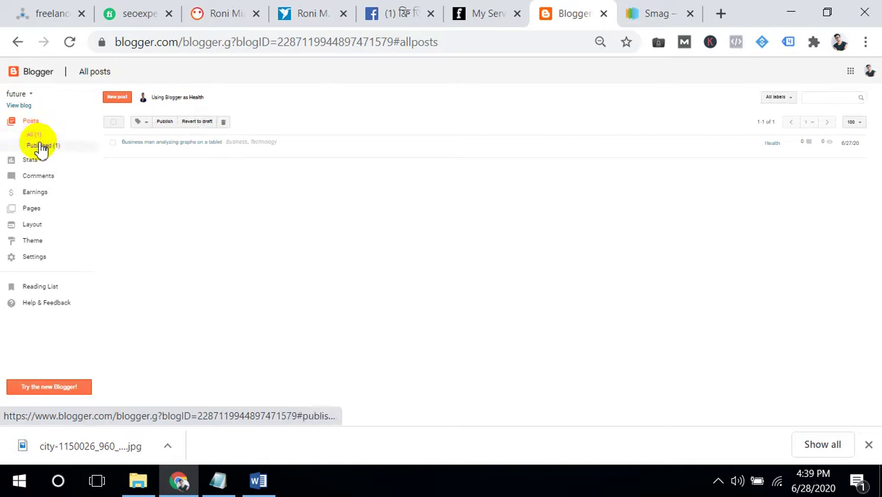
{"action": "left_click", "coordinate": [42, 151]}
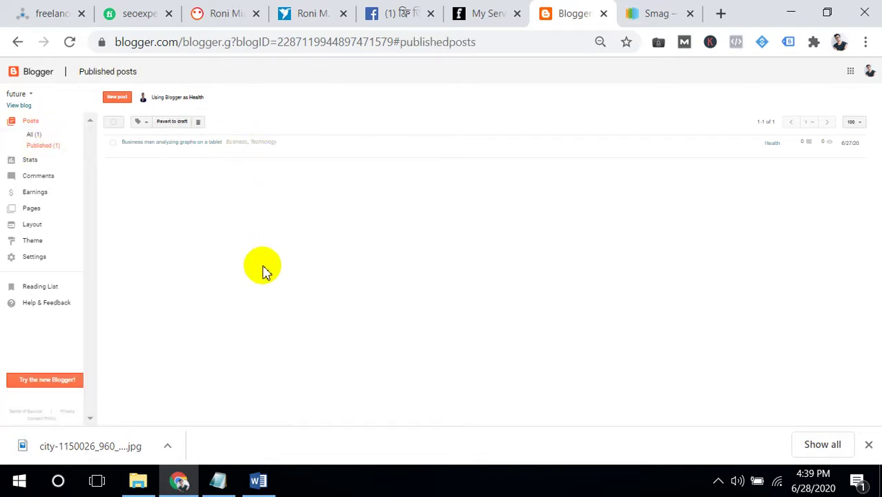
- Examine the blog's statistics for the overview, posts, traffic sources and audience
{"action": "left_click", "coordinate": [54, 162]}
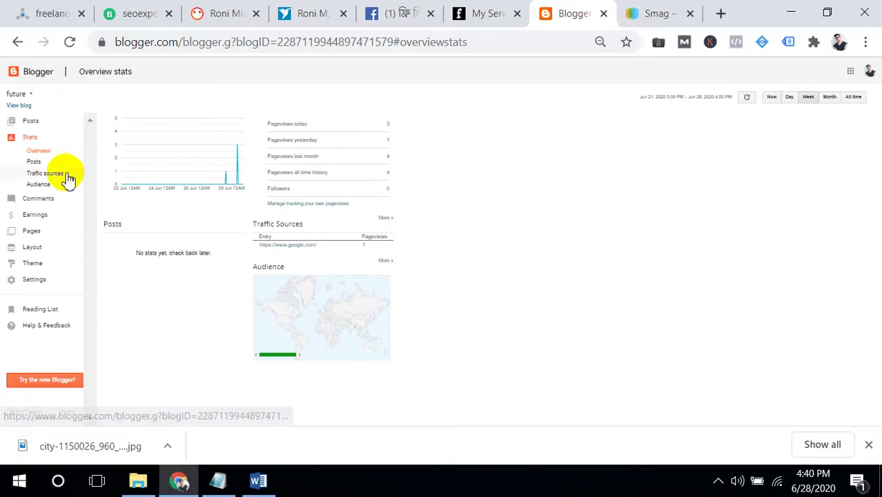
{"action": "left_click", "coordinate": [51, 166]}
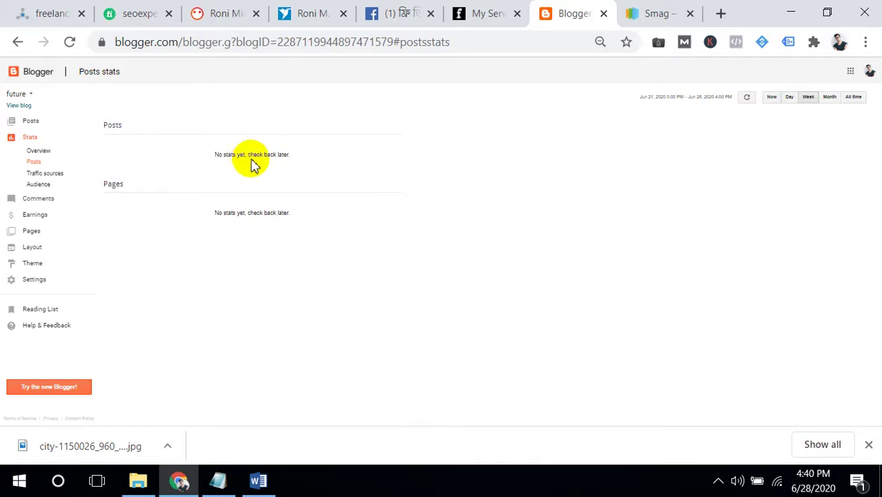
{"action": "left_click", "coordinate": [58, 178]}
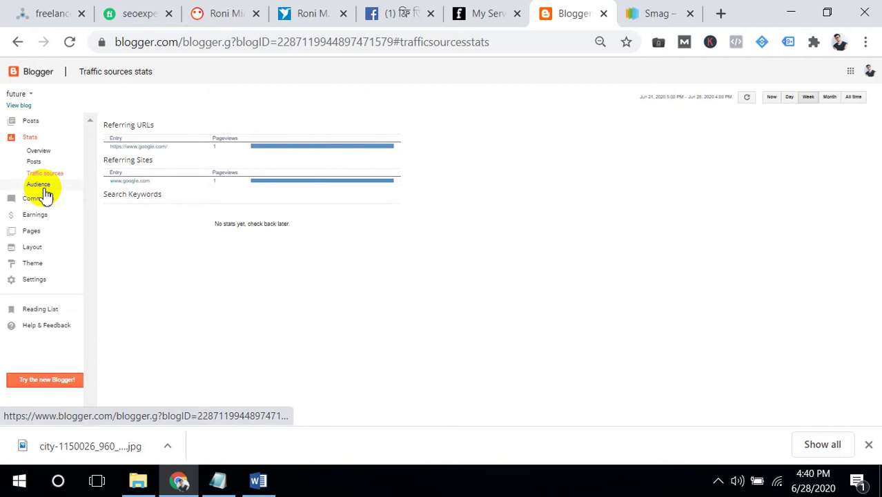
{"action": "left_click", "coordinate": [40, 186]}
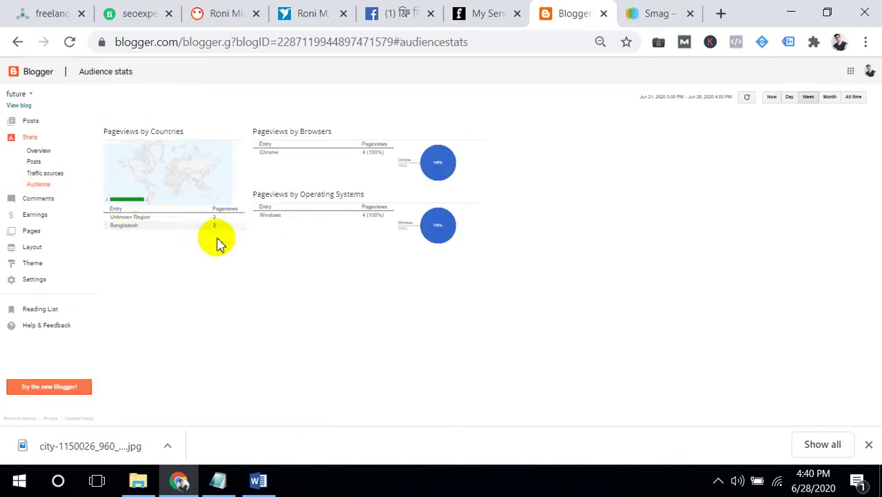
{"action": "mouse_move", "coordinate": [435, 230]}
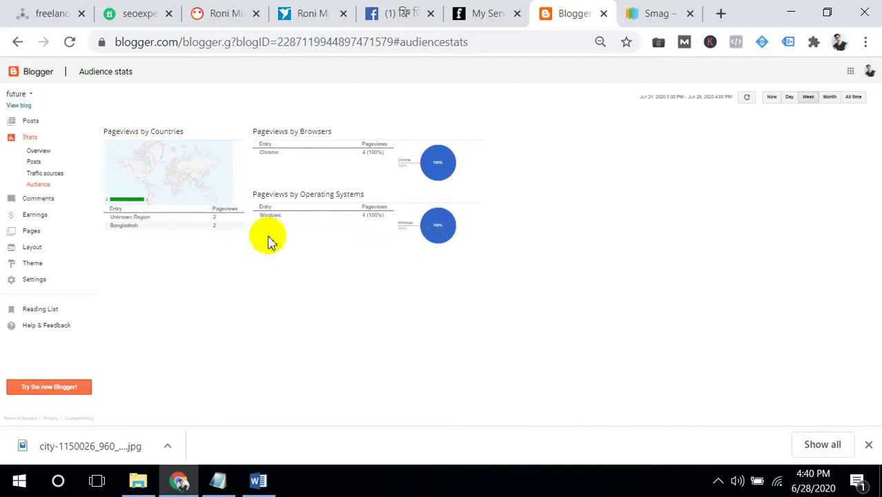
- Check the published and spam comments and the blog's AdSense earnings information
{"action": "left_click", "coordinate": [61, 198]}
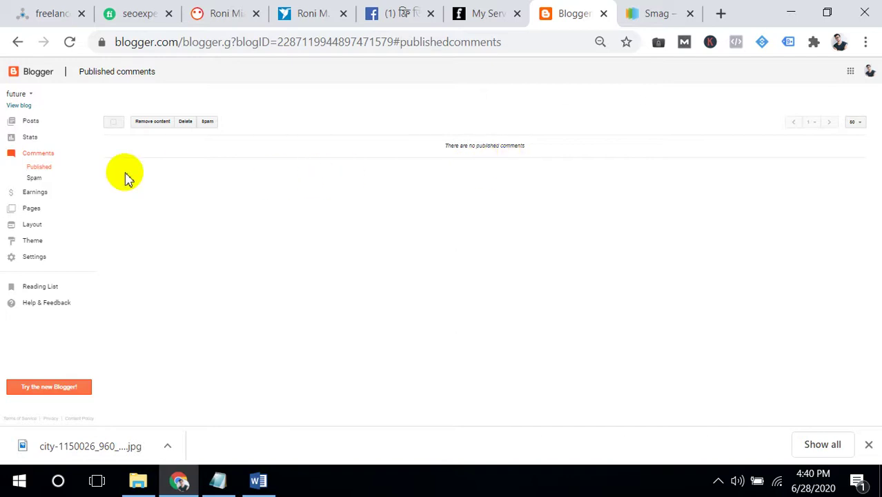
{"action": "left_click", "coordinate": [43, 180]}
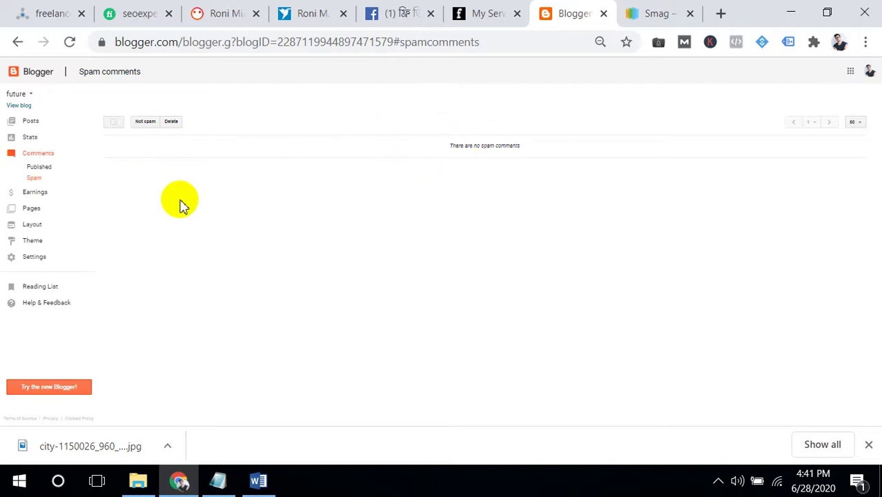
{"action": "left_click", "coordinate": [36, 194]}
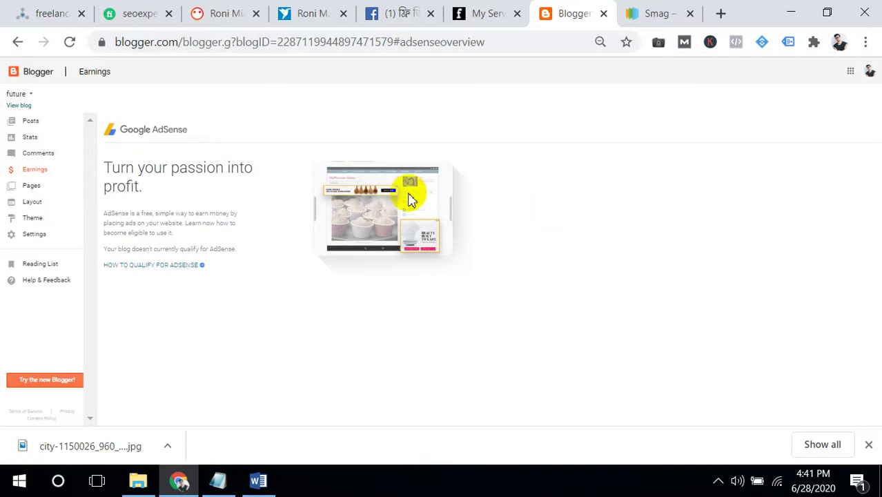
- View the blog's list of pages and examine the page links in the header of the Smag template preview
{"action": "left_click", "coordinate": [54, 192]}
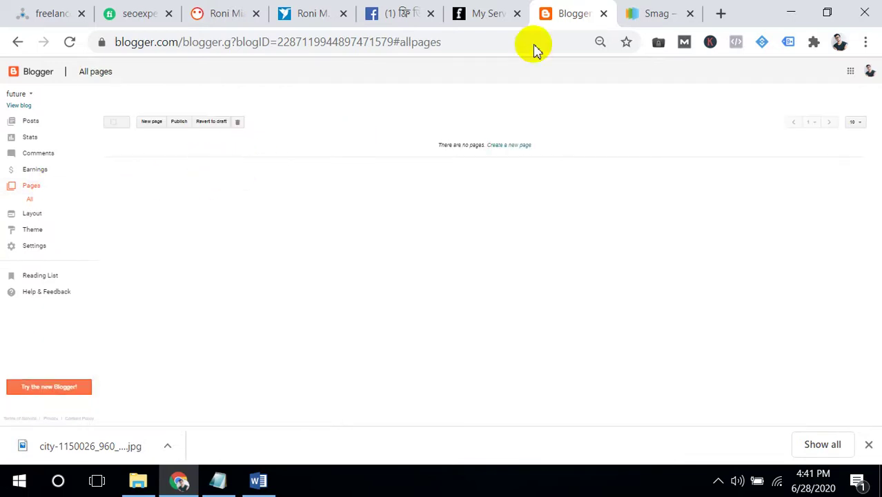
{"action": "left_click", "coordinate": [659, 14]}
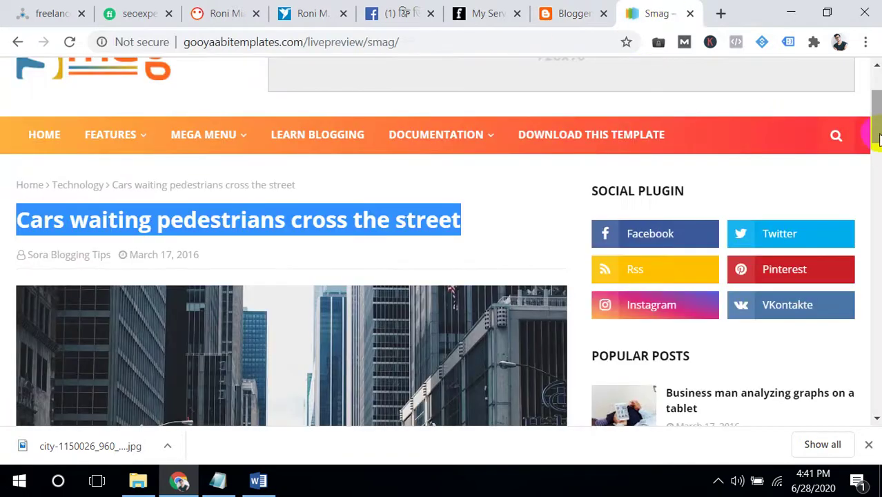
{"action": "scroll", "coordinate": [873, 125], "scroll_direction": "up", "scroll_amount": 3}
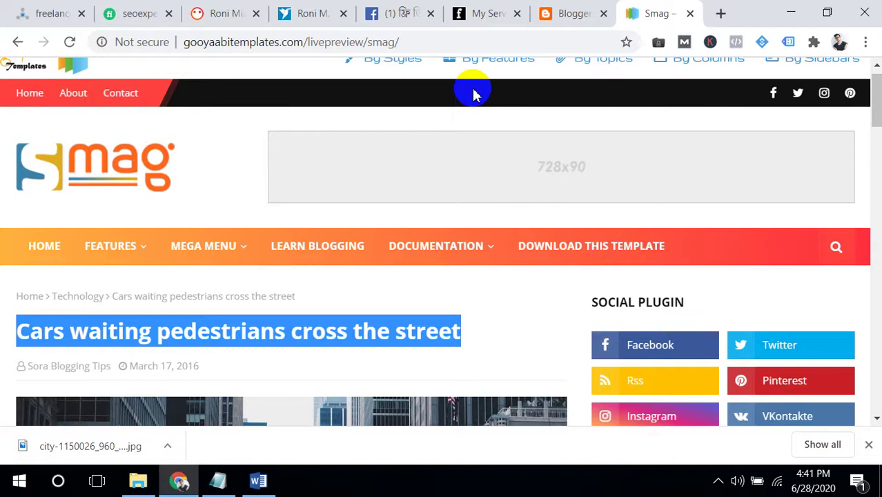
{"action": "left_click", "coordinate": [550, 14]}
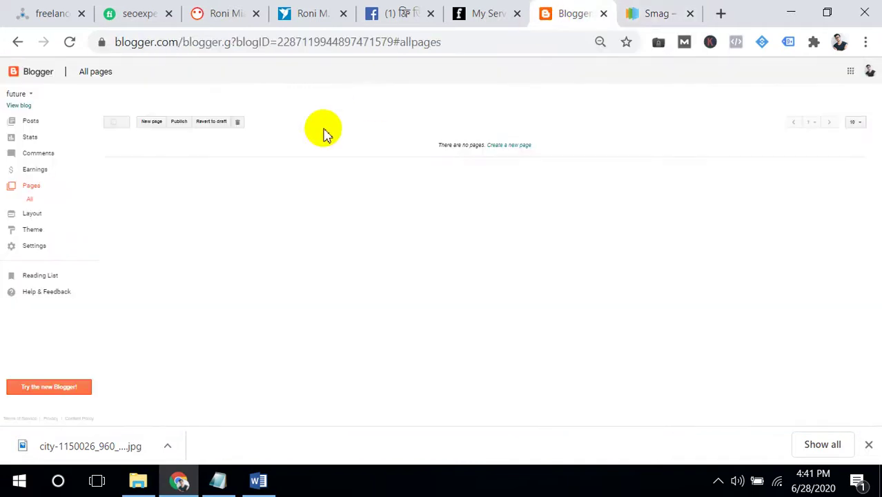
- Examine the blog's layout sections and gadgets, and its current theme with the available base themes
{"action": "left_click", "coordinate": [28, 214]}
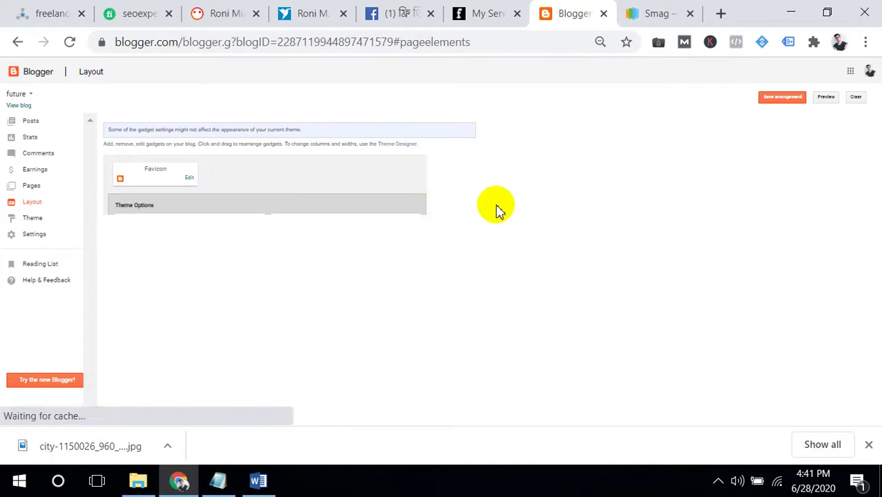
{"action": "mouse_move", "coordinate": [875, 174]}
{"action": "left_mouse_down"}
{"action": "mouse_move", "coordinate": [863, 297]}
{"action": "mouse_move", "coordinate": [878, 176]}
{"action": "left_mouse_up"}
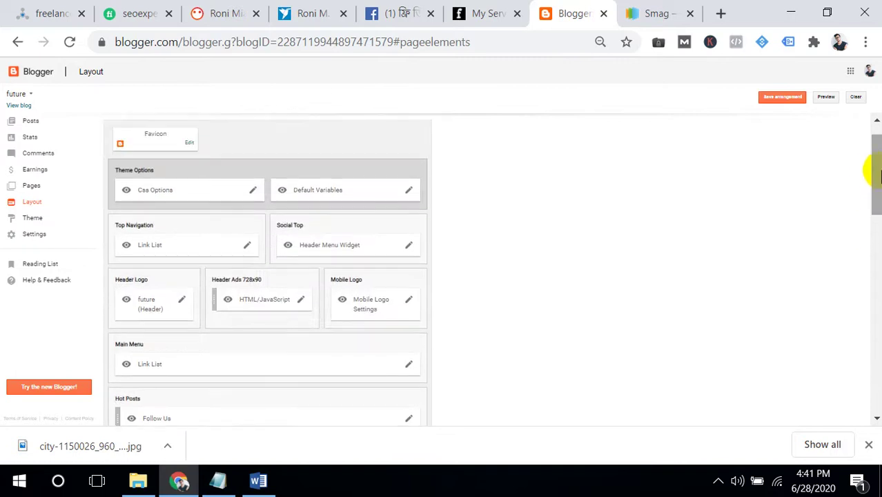
{"action": "left_click", "coordinate": [63, 218]}
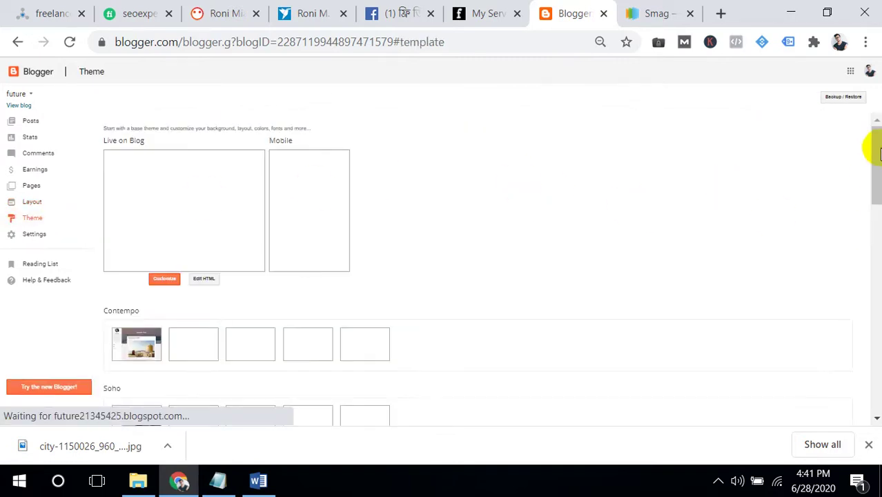
{"action": "left_click_drag", "start_coordinate": [878, 153], "coordinate": [668, 222]}
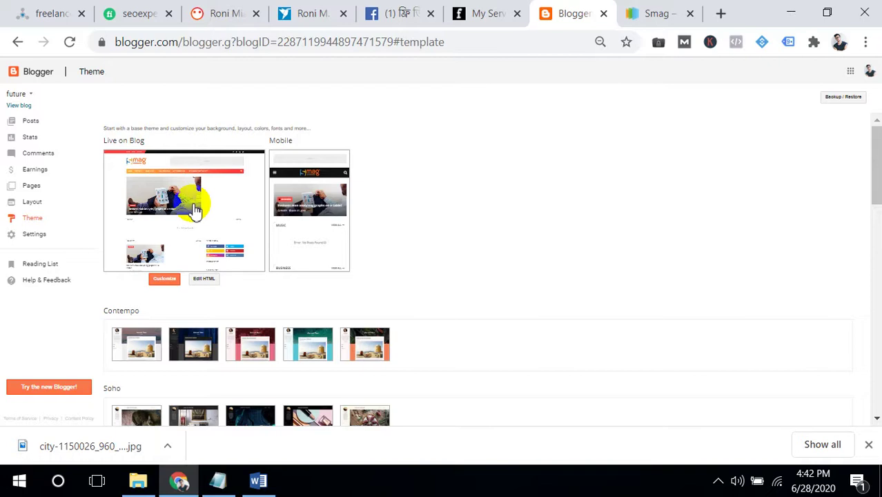
- Review the blog's basic settings, including the description field, publishing address, HTTPS redirect and permissions, without editing them
{"action": "left_click", "coordinate": [64, 233]}
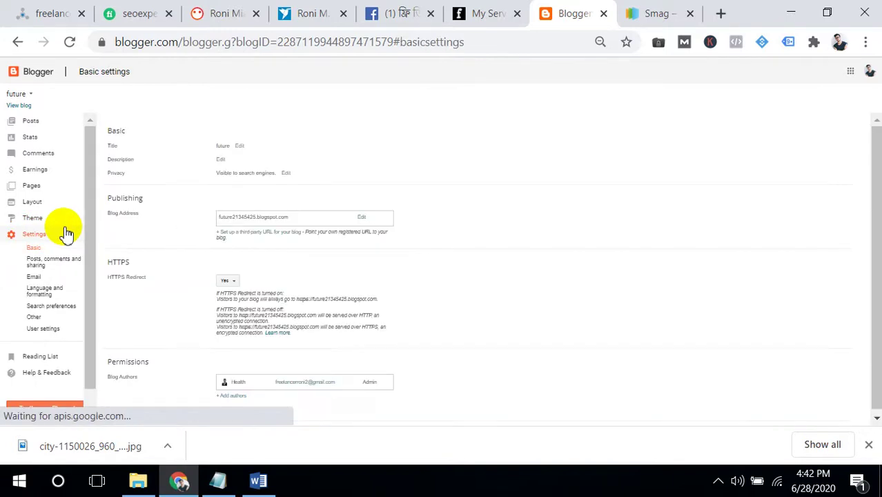
{"action": "left_click", "coordinate": [221, 164]}
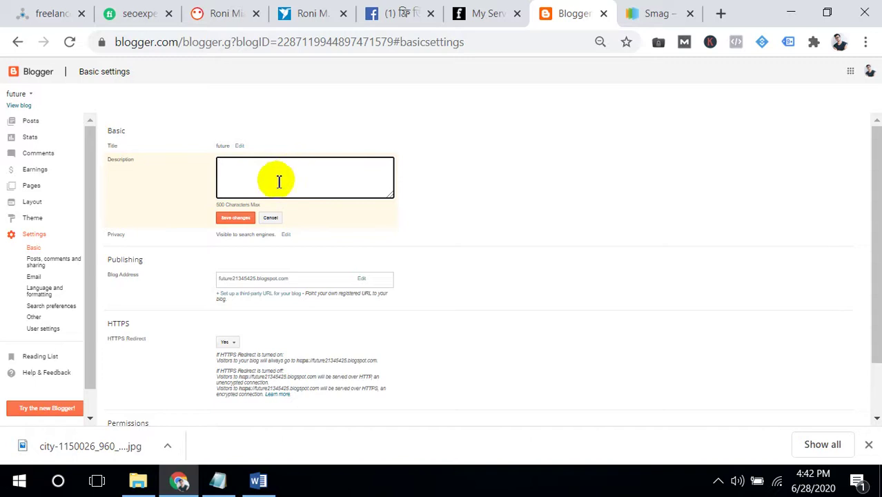
{"action": "left_click", "coordinate": [272, 218]}
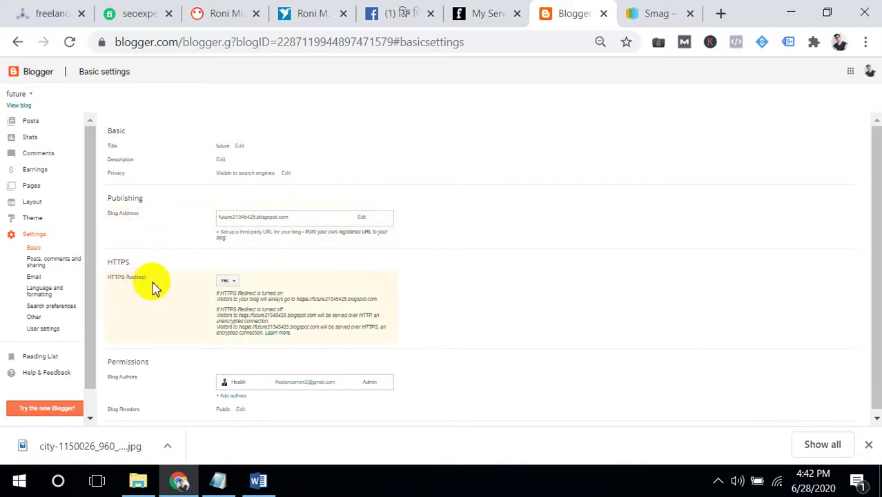
{"action": "left_click_drag", "start_coordinate": [878, 214], "coordinate": [866, 241]}
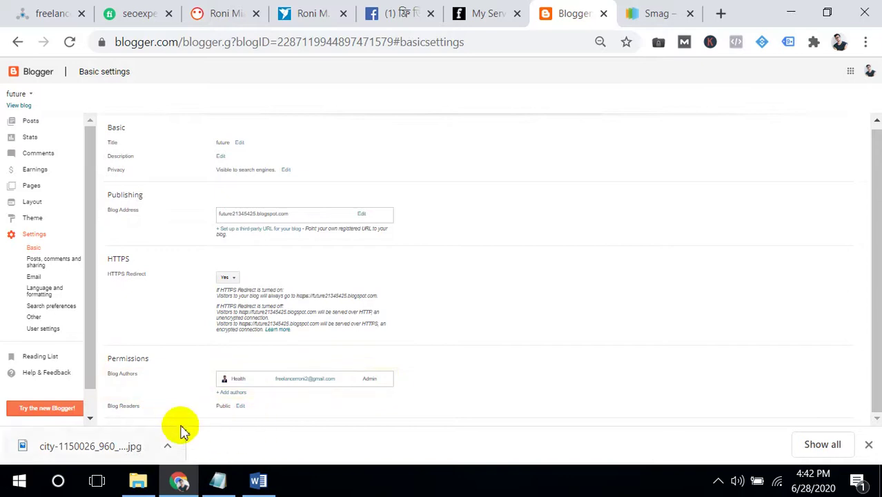
- Review the settings for posts and comments, email, language and formatting, search preferences with crawlers and indexing, and other options
{"action": "left_click", "coordinate": [54, 266]}
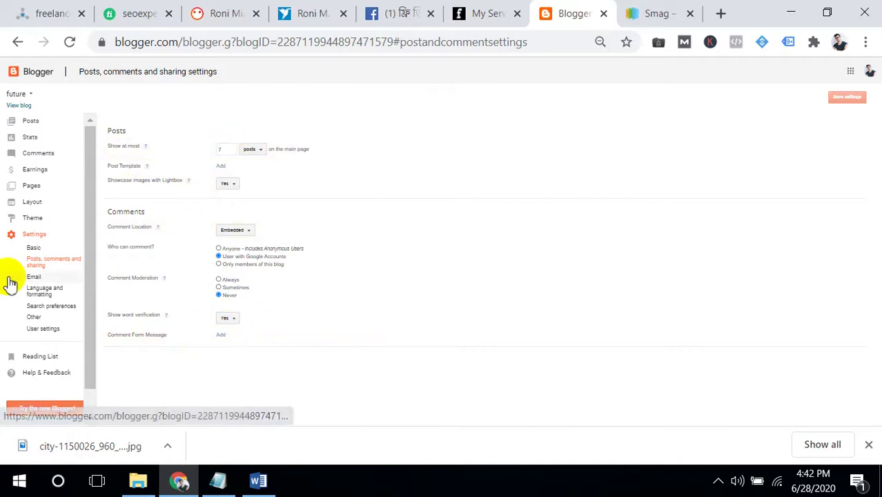
{"action": "left_click", "coordinate": [33, 279]}
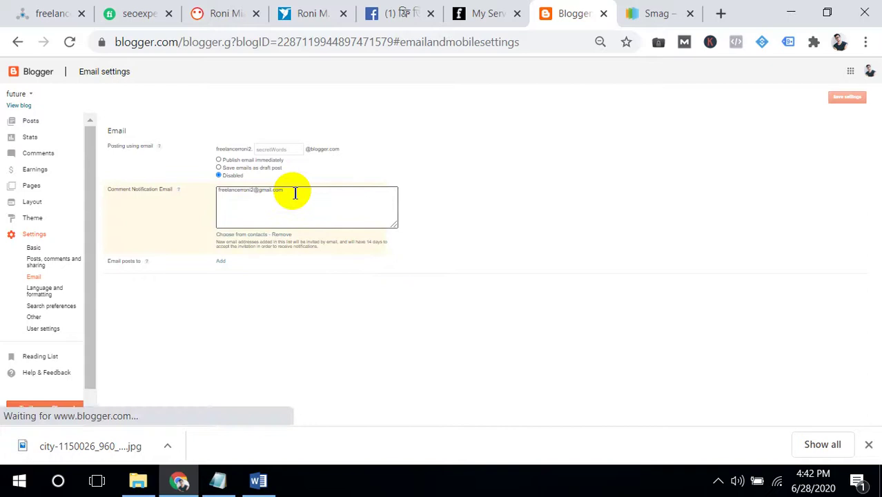
{"action": "left_click", "coordinate": [55, 290]}
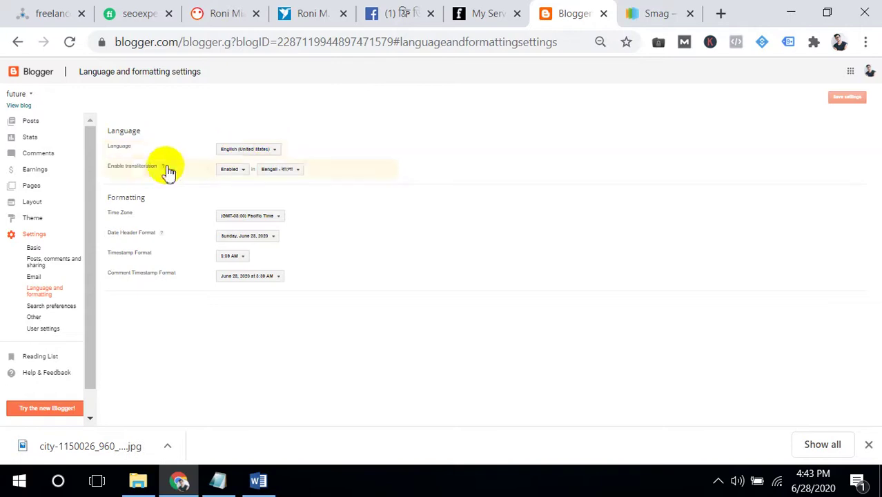
{"action": "left_click", "coordinate": [71, 306]}
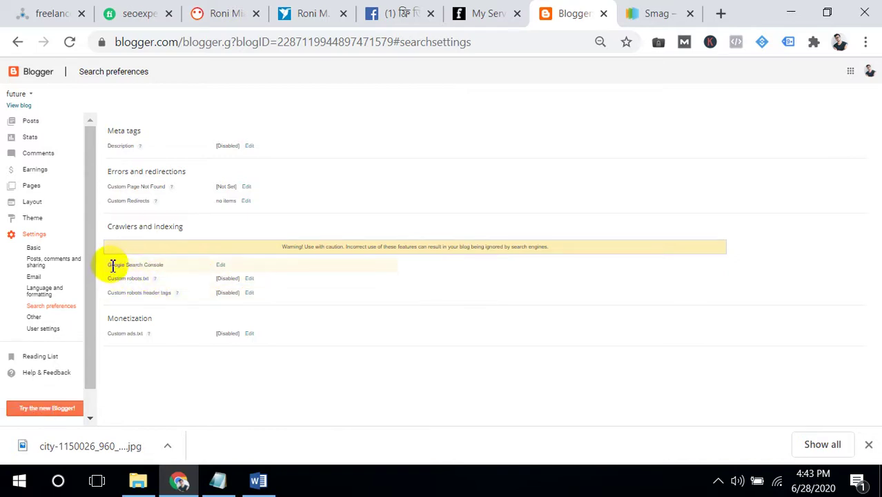
{"action": "left_click_drag", "start_coordinate": [114, 269], "coordinate": [274, 297]}
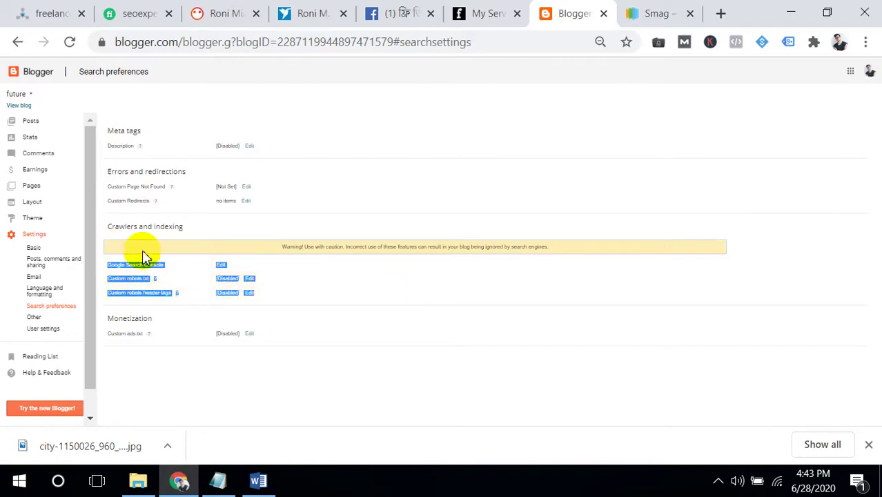
{"action": "left_click", "coordinate": [35, 317]}
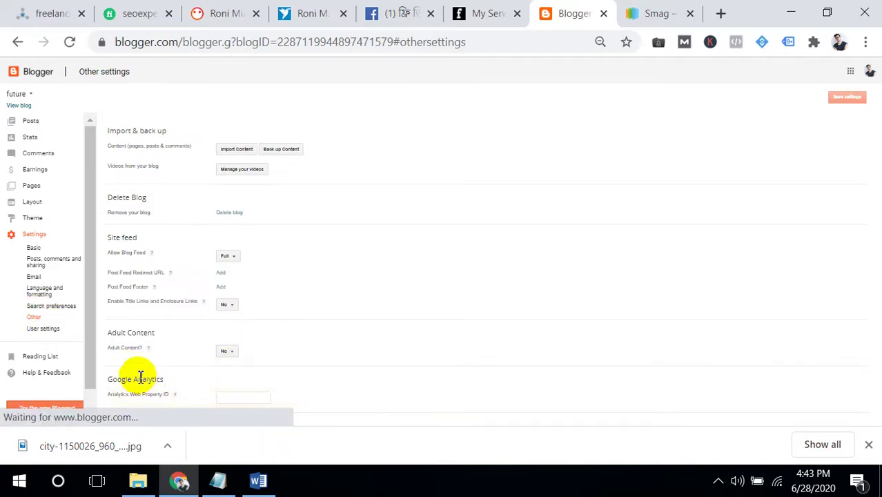
- Create a new blog post and begin editing its title
{"action": "left_click", "coordinate": [22, 120]}
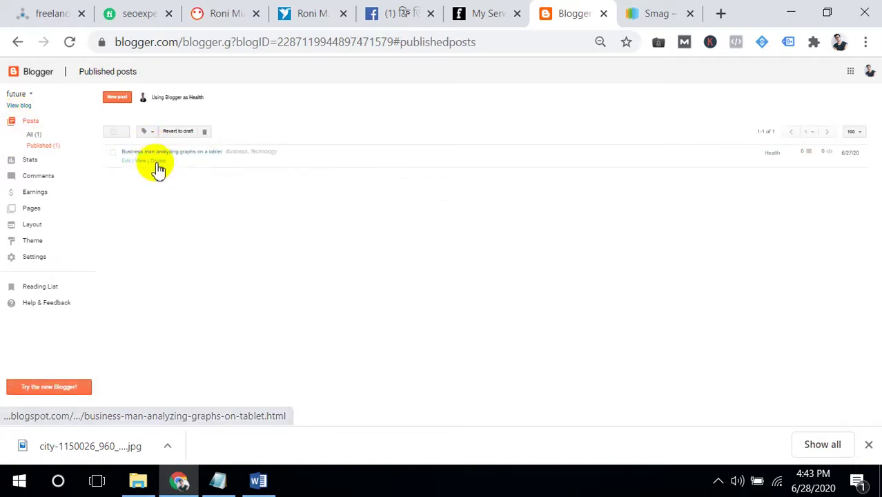
{"action": "left_click", "coordinate": [116, 100]}
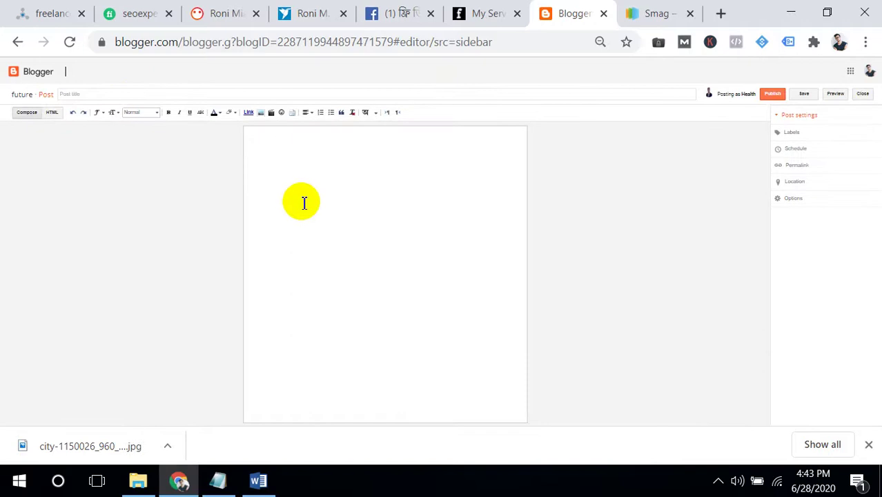
{"action": "left_click", "coordinate": [254, 96]}
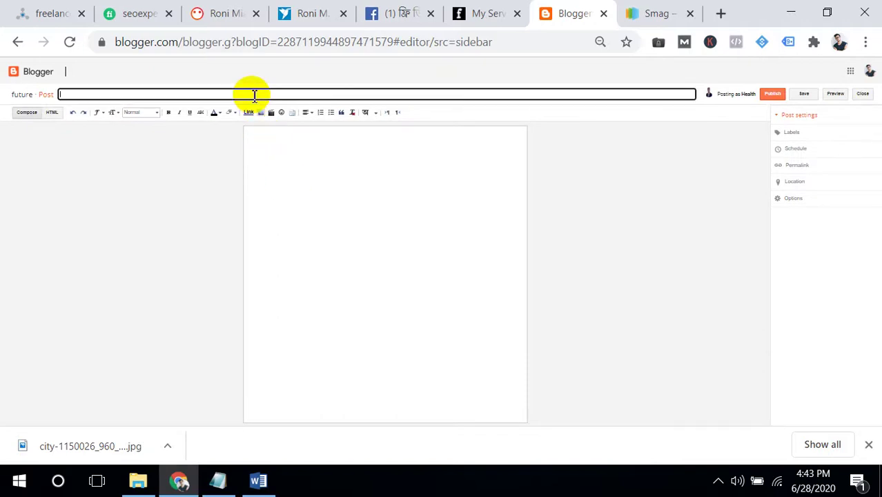
- Copy the heading "Cars waiting pedestrians cross the street" from the Word document into the Blogger post title
{"action": "left_click", "coordinate": [258, 481]}
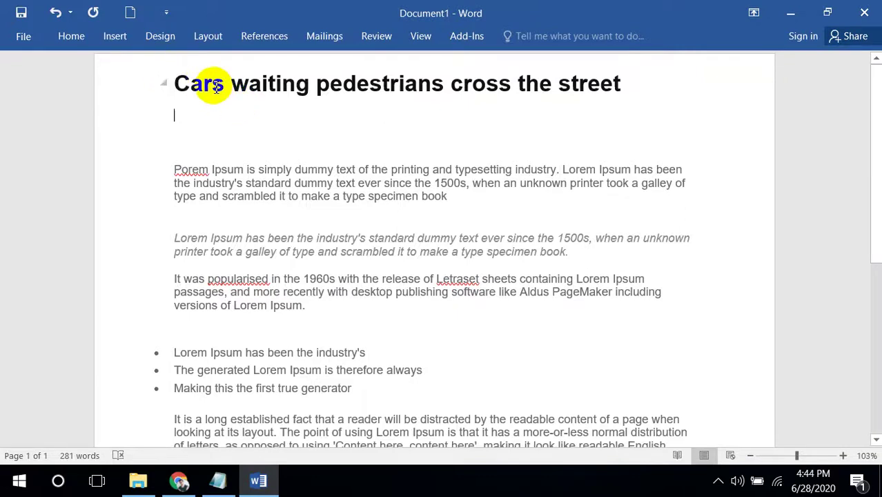
{"action": "left_click_drag", "start_coordinate": [177, 76], "coordinate": [664, 73]}
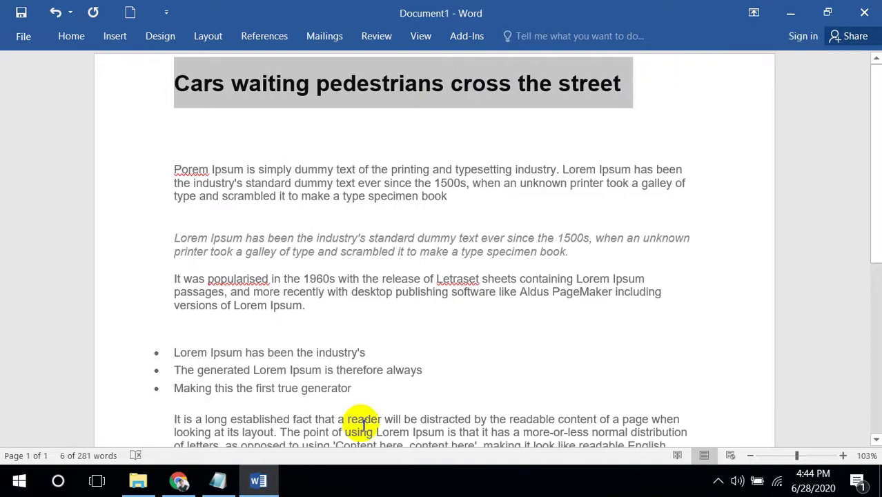
{"action": "left_click", "coordinate": [179, 481]}
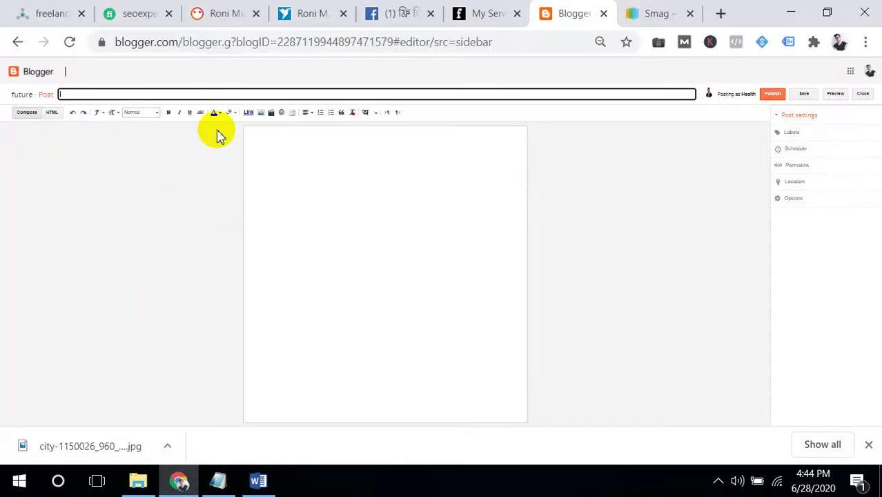
- Upload the picture city-1150026_960_720 from the "fiverr affiliate image" folder on drive E and insert it into the post body
{"action": "left_click", "coordinate": [343, 142]}
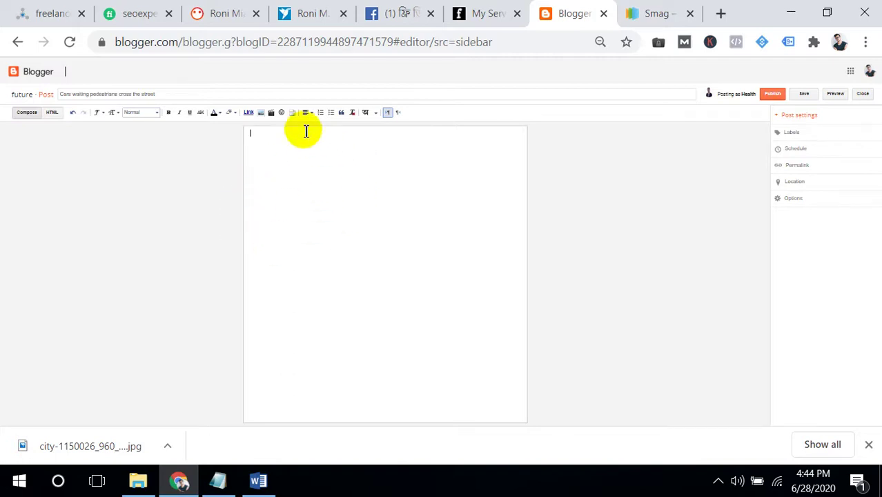
{"action": "left_click", "coordinate": [262, 116]}
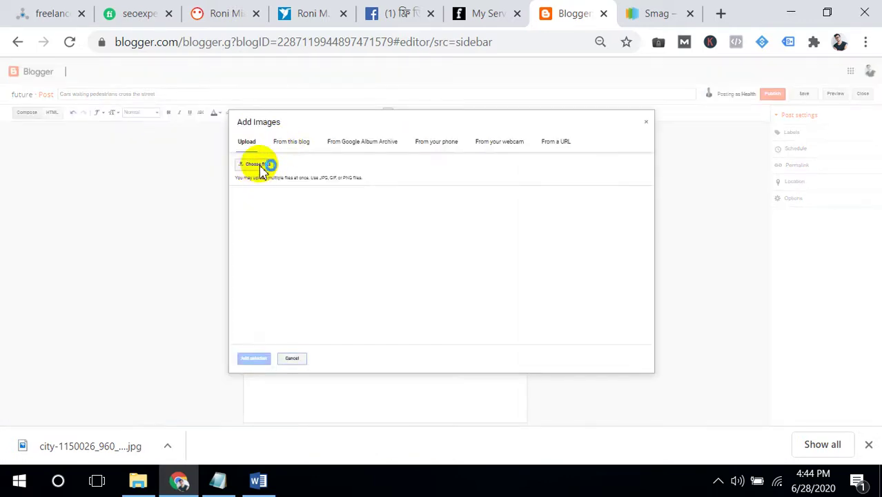
{"action": "left_click", "coordinate": [261, 166]}
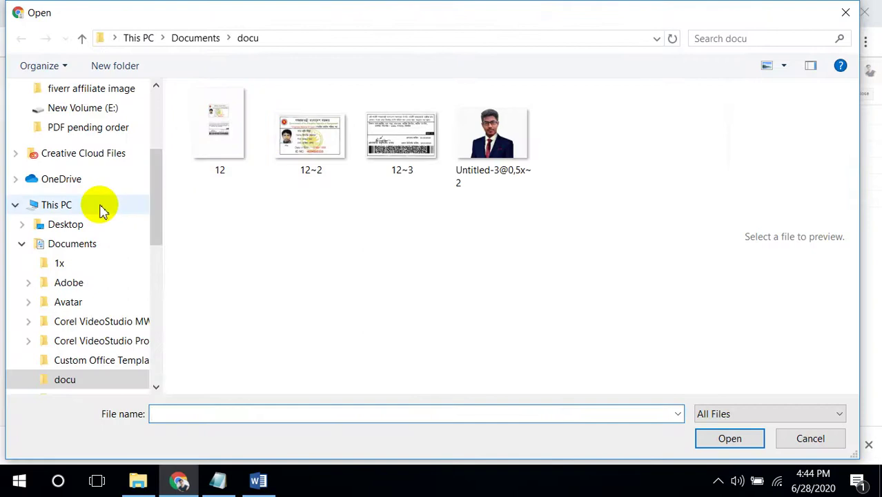
{"action": "left_click", "coordinate": [100, 209]}
{"action": "double_click", "coordinate": [262, 325]}
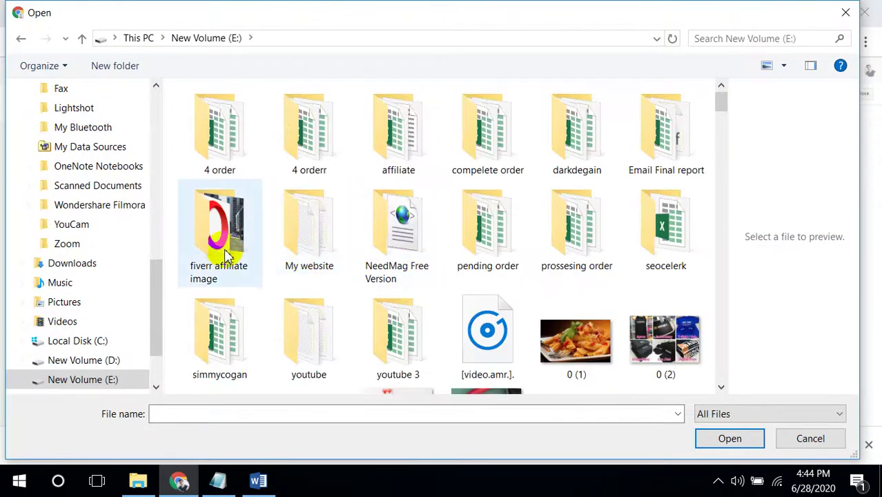
{"action": "double_click", "coordinate": [220, 252]}
{"action": "left_click", "coordinate": [613, 240]}
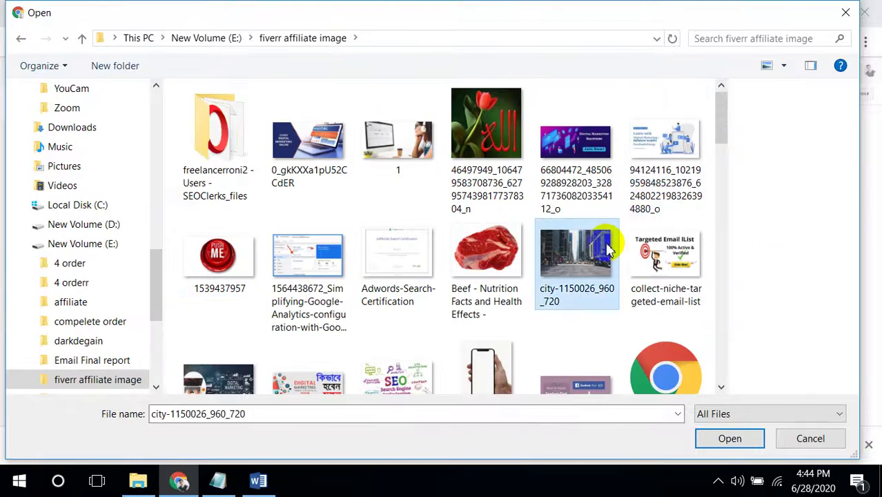
{"action": "left_click", "coordinate": [702, 435]}
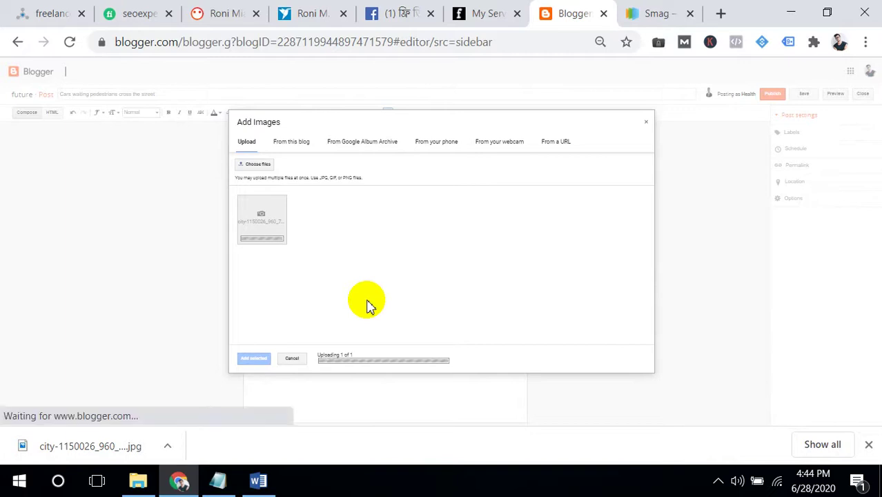
{"action": "left_click", "coordinate": [278, 238]}
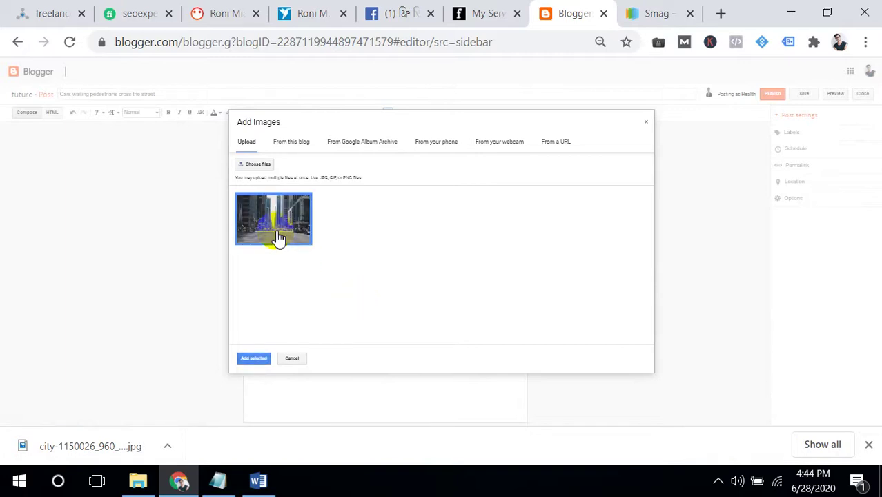
{"action": "left_click", "coordinate": [255, 358]}
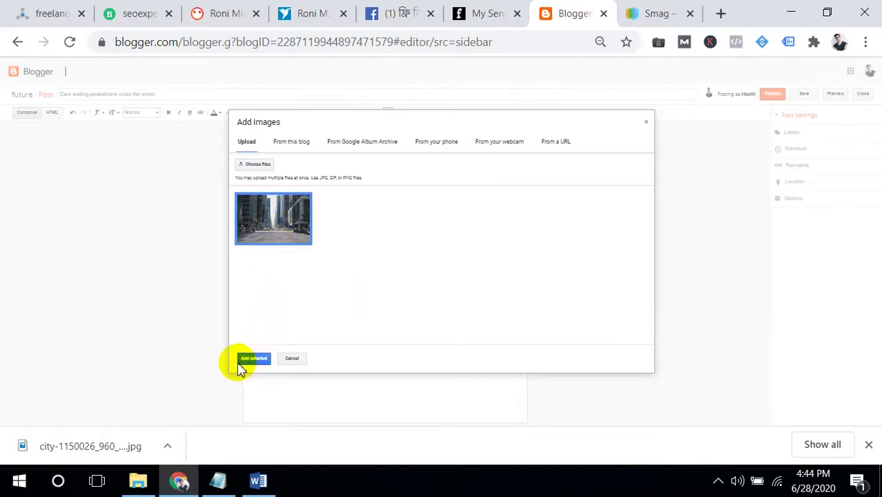
- Try the Small, Medium, Large and Original size options on the inserted image and settle on X-Large
{"action": "left_click", "coordinate": [328, 198]}
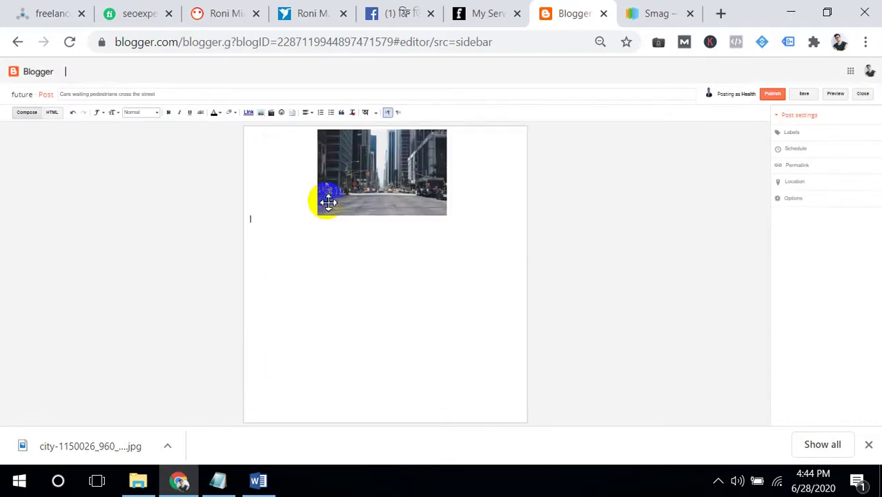
{"action": "double_click", "coordinate": [343, 178]}
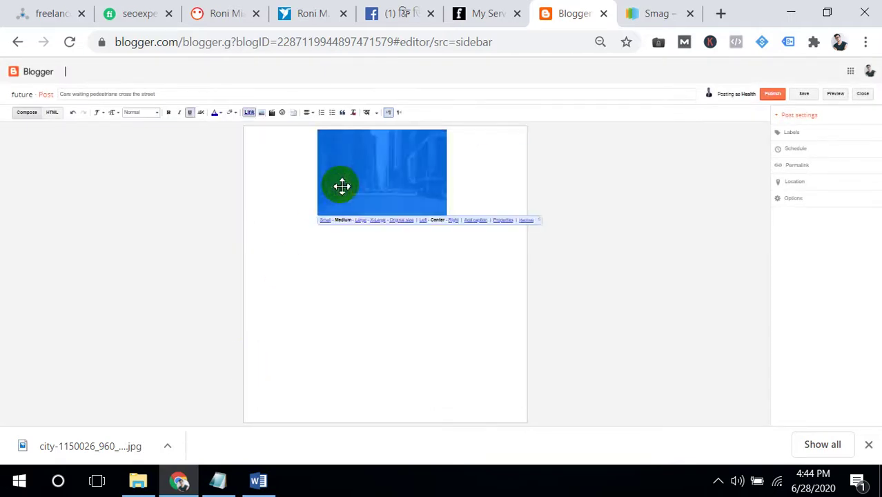
{"action": "left_click", "coordinate": [325, 220]}
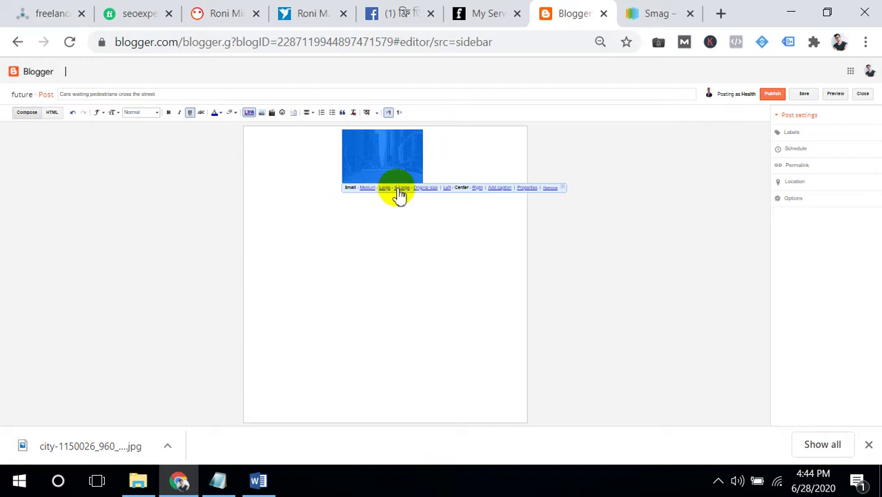
{"action": "left_click", "coordinate": [373, 189]}
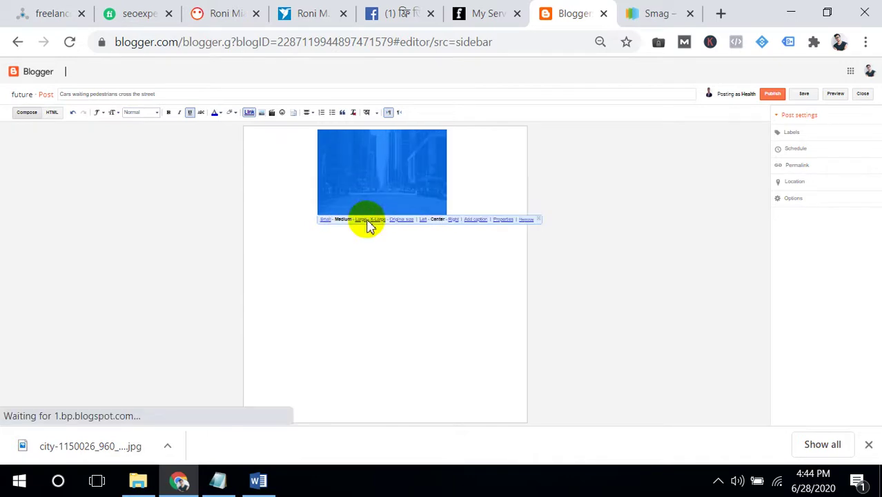
{"action": "left_click", "coordinate": [363, 219]}
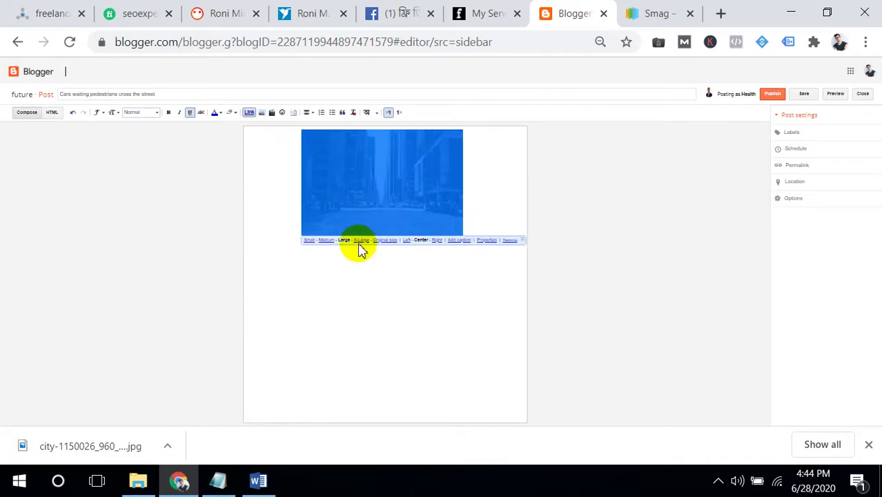
{"action": "left_click", "coordinate": [360, 241]}
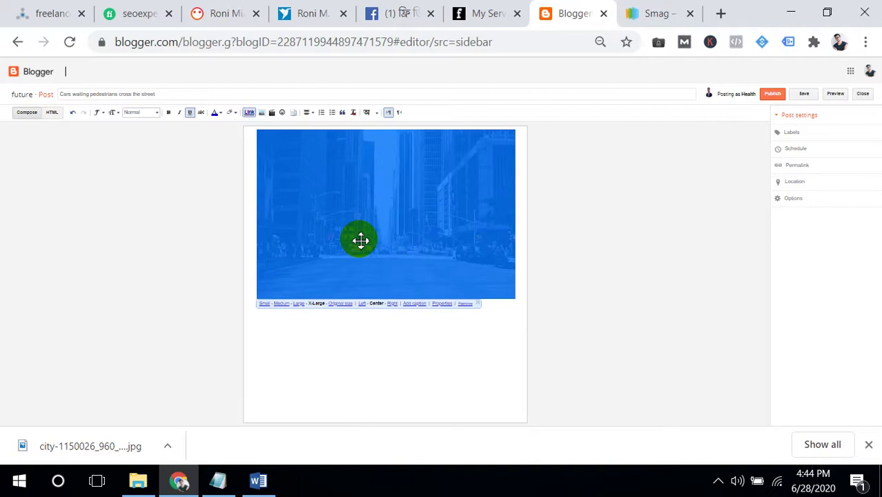
{"action": "left_click", "coordinate": [342, 305]}
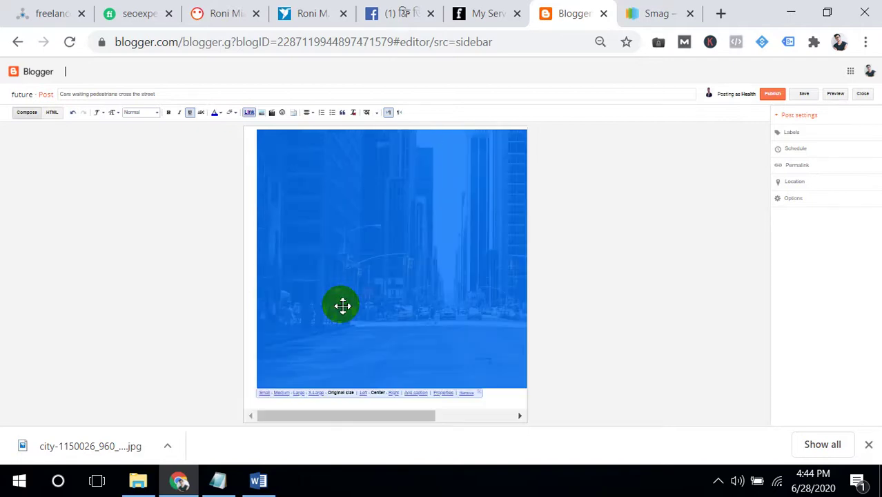
{"action": "left_click", "coordinate": [316, 392]}
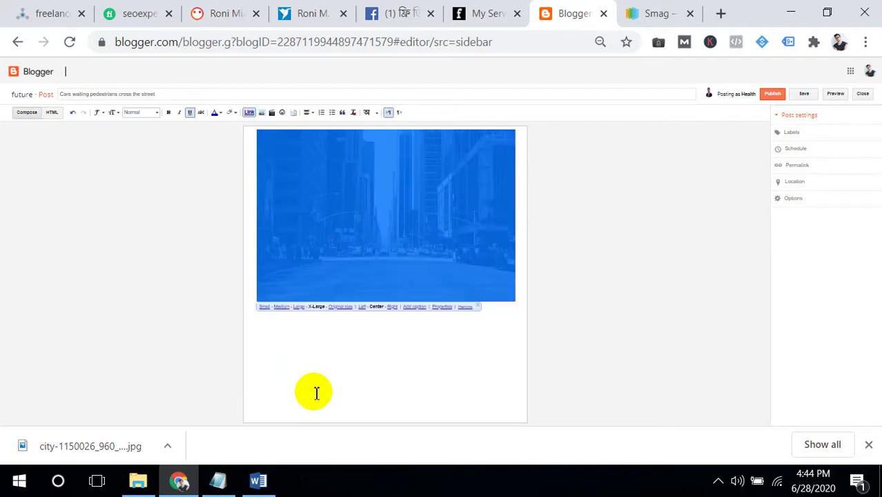
- Try right and left alignment on the street image and return it to center alignment
{"action": "left_click", "coordinate": [391, 307]}
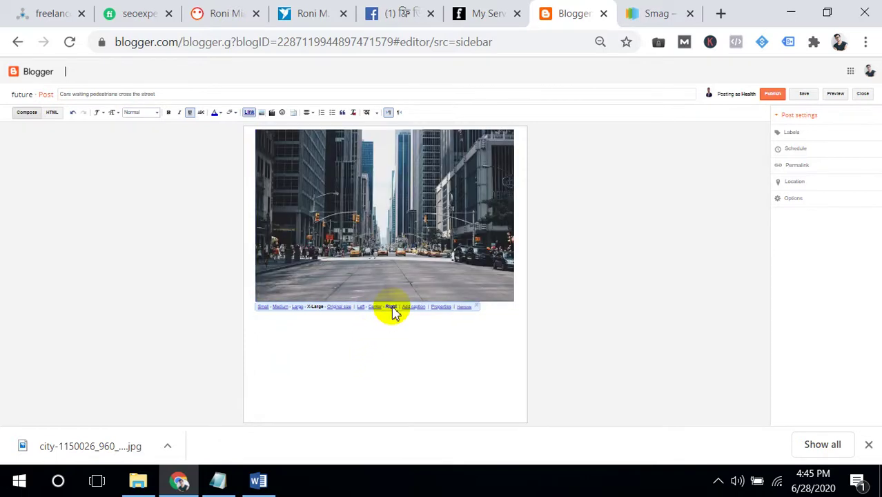
{"action": "left_click", "coordinate": [361, 308]}
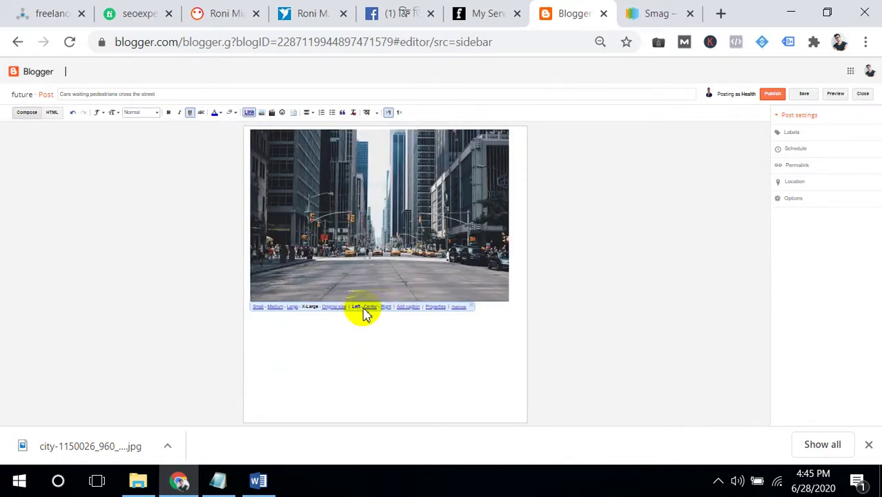
{"action": "left_click", "coordinate": [372, 308]}
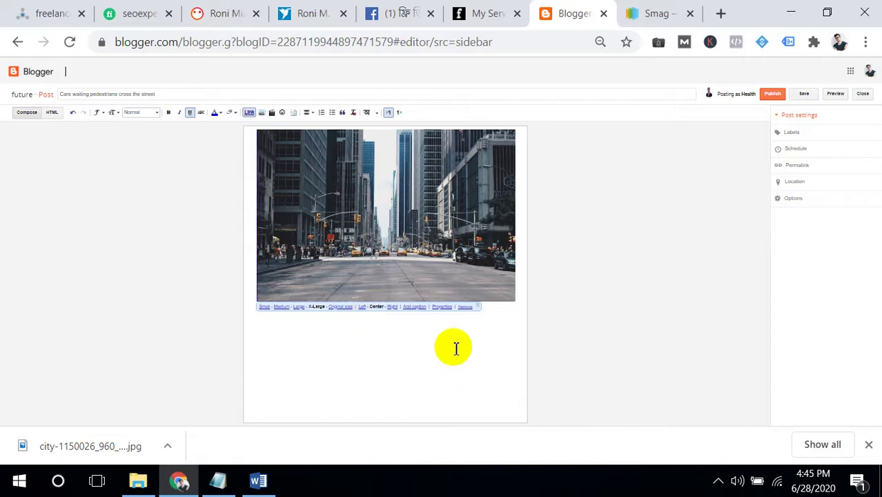
- Add a caption to the image using the post title text "Cars waiting pedestrians cross the street"
{"action": "left_click", "coordinate": [414, 307]}
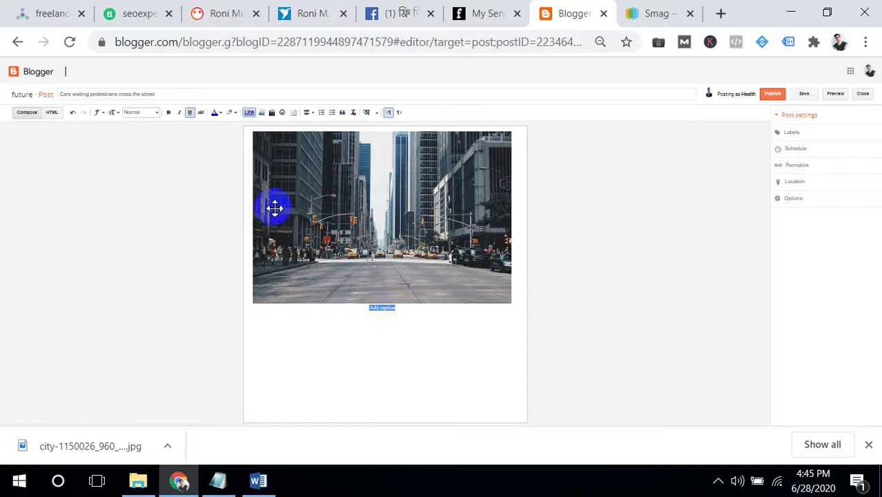
{"action": "left_click", "coordinate": [235, 92]}
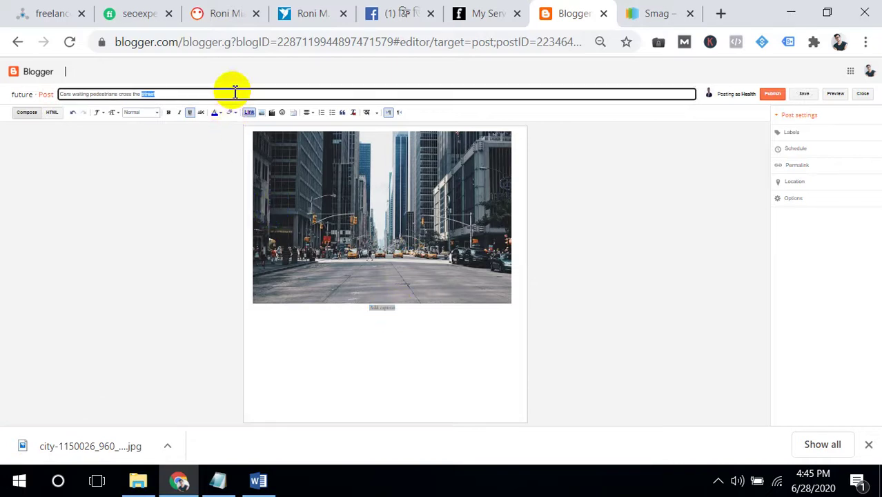
{"action": "left_click", "coordinate": [381, 310]}
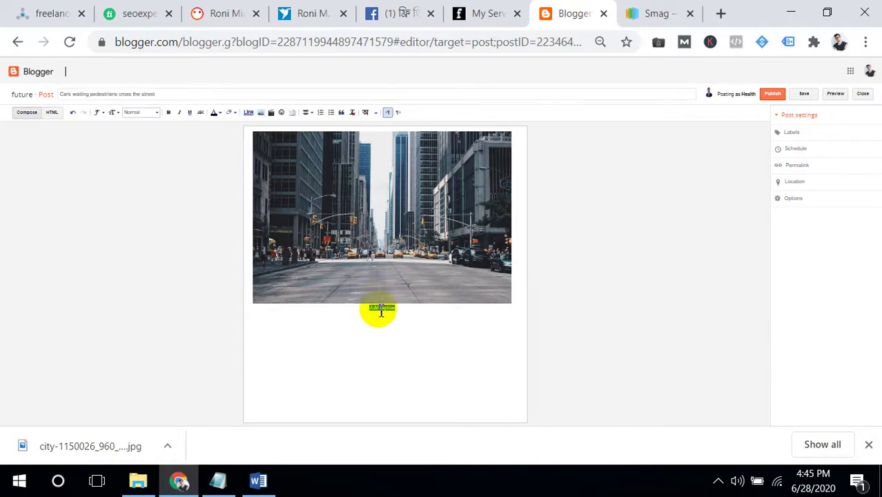
- Set the image's title text and alt text to "Cars waiting pedestrians cross the street", copied from its caption
{"action": "triple_click", "coordinate": [394, 296]}
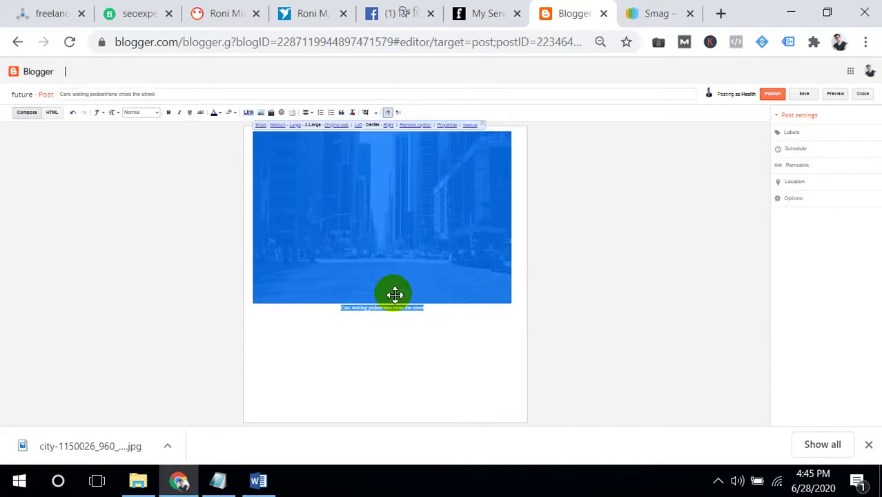
{"action": "left_click", "coordinate": [461, 310]}
{"action": "triple_click", "coordinate": [431, 264]}
{"action": "key", "text": "ctrl+c"}
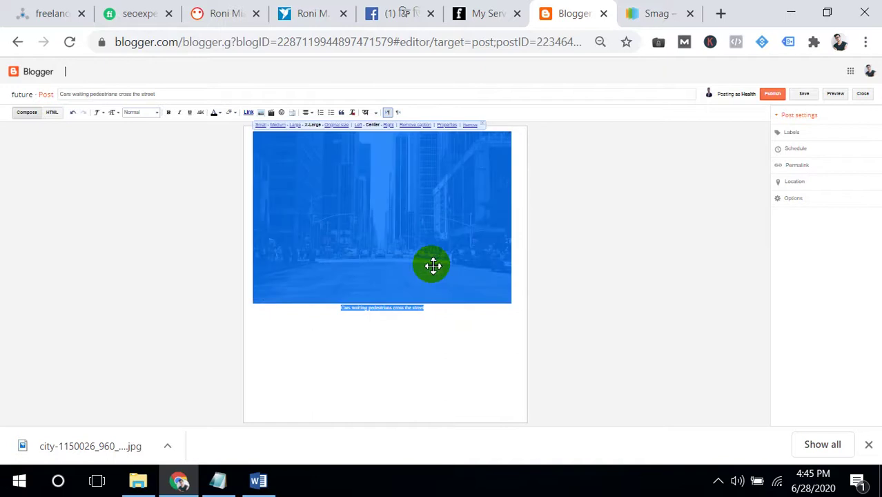
{"action": "left_click", "coordinate": [447, 125]}
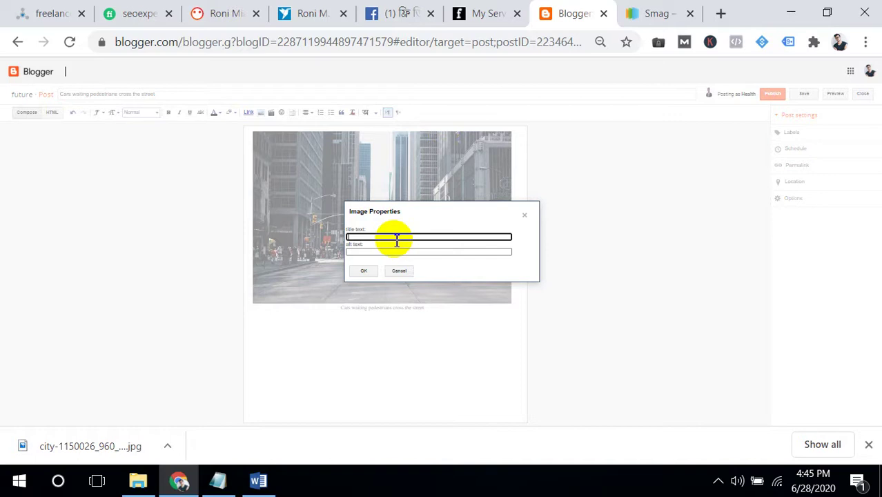
{"action": "key", "text": "ctrl+v"}
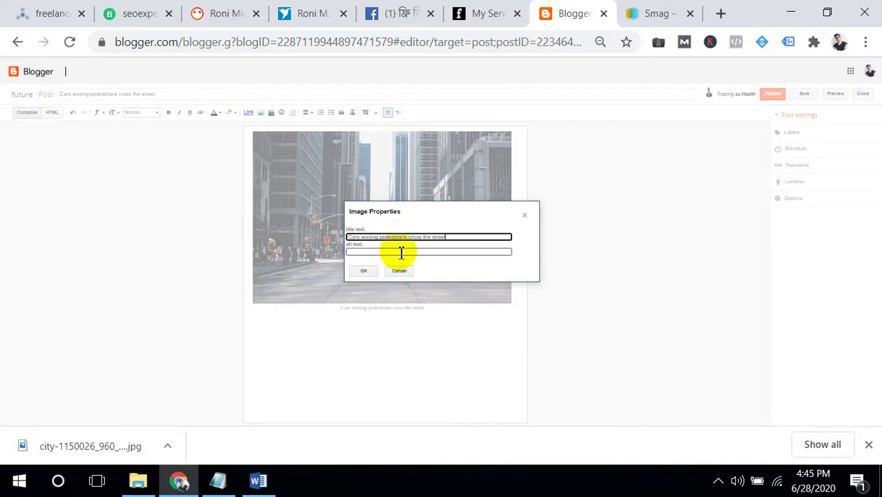
{"action": "left_click", "coordinate": [401, 253]}
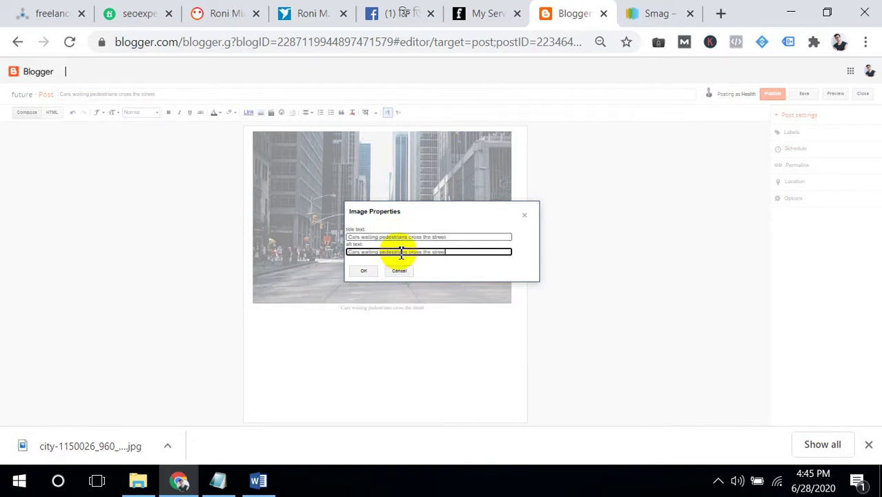
{"action": "left_click", "coordinate": [366, 271]}
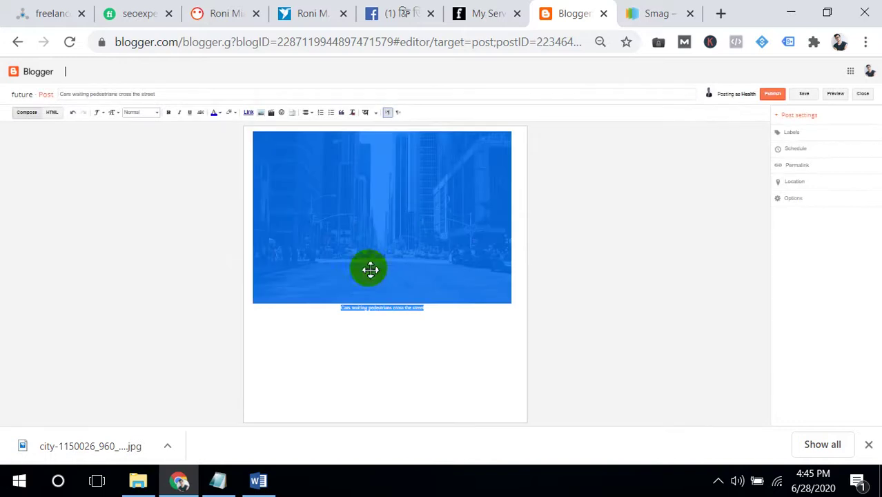
{"action": "left_click", "coordinate": [459, 133]}
{"action": "left_click", "coordinate": [463, 138]}
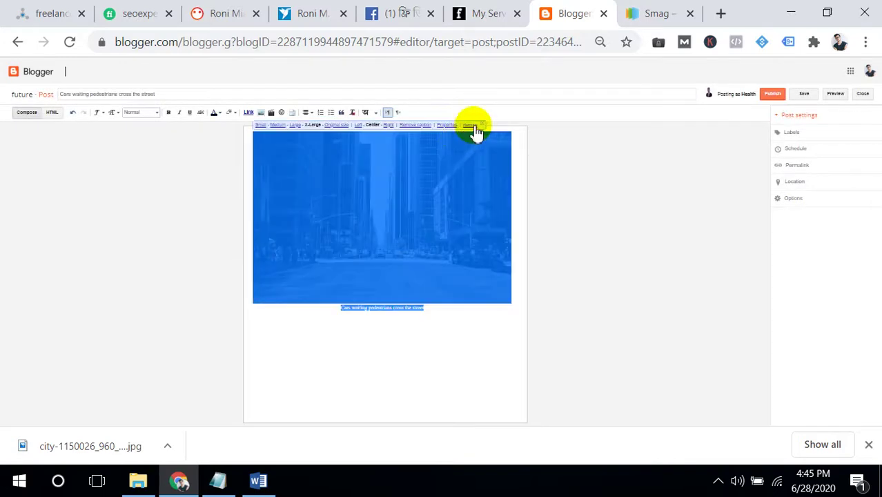
{"action": "right_click", "coordinate": [358, 192]}
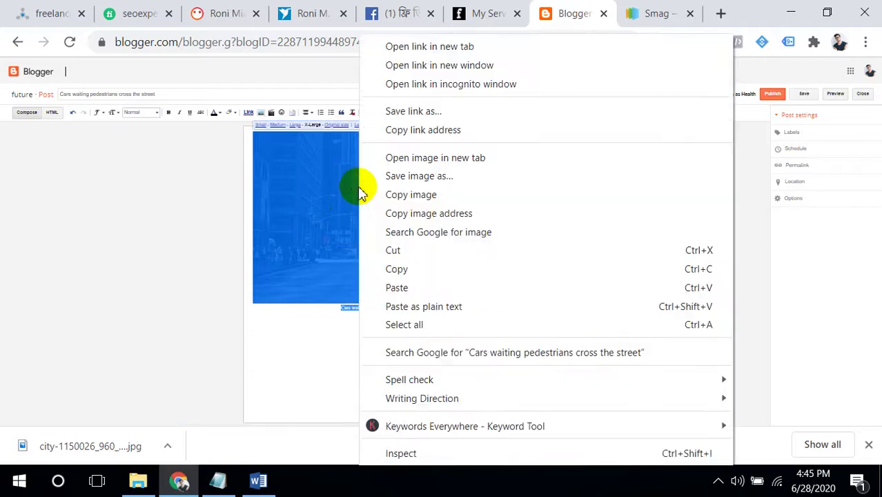
{"action": "left_click", "coordinate": [217, 355]}
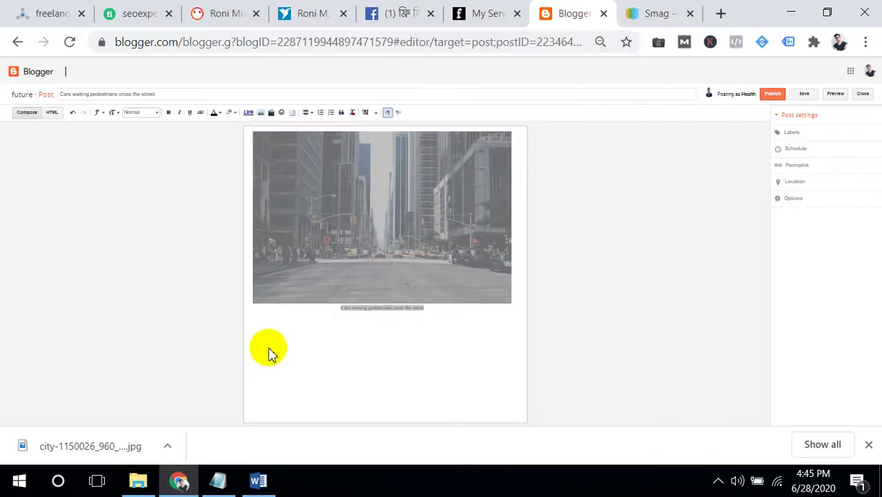
{"action": "left_click", "coordinate": [330, 359]}
{"action": "left_click", "coordinate": [341, 273]}
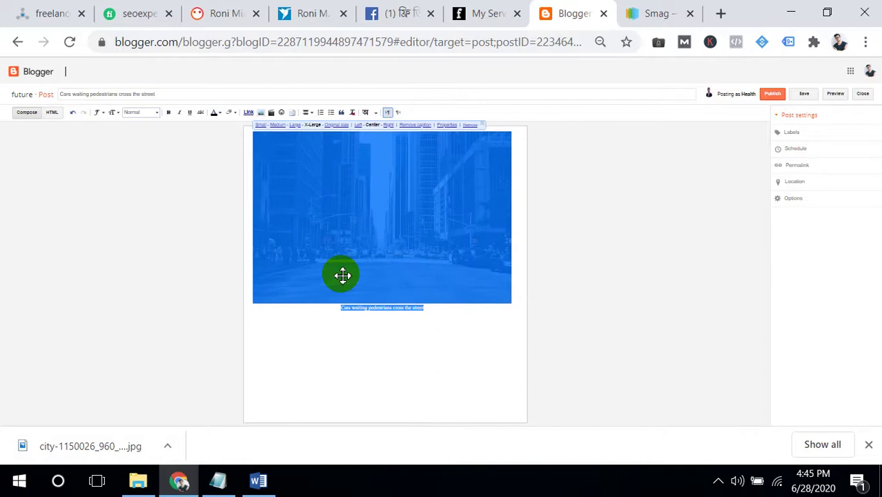
- Copy all the article body text below the title in the Word document and return to the Blogger post
{"action": "left_click", "coordinate": [291, 332]}
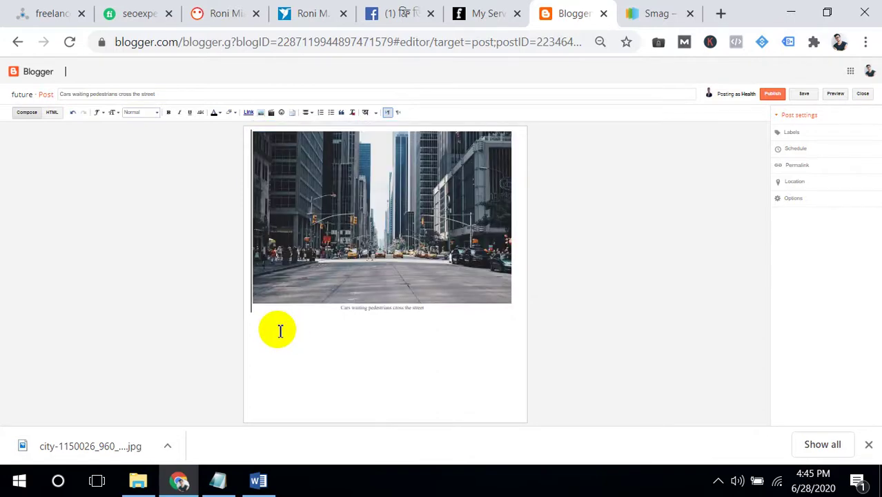
{"action": "left_click", "coordinate": [252, 481]}
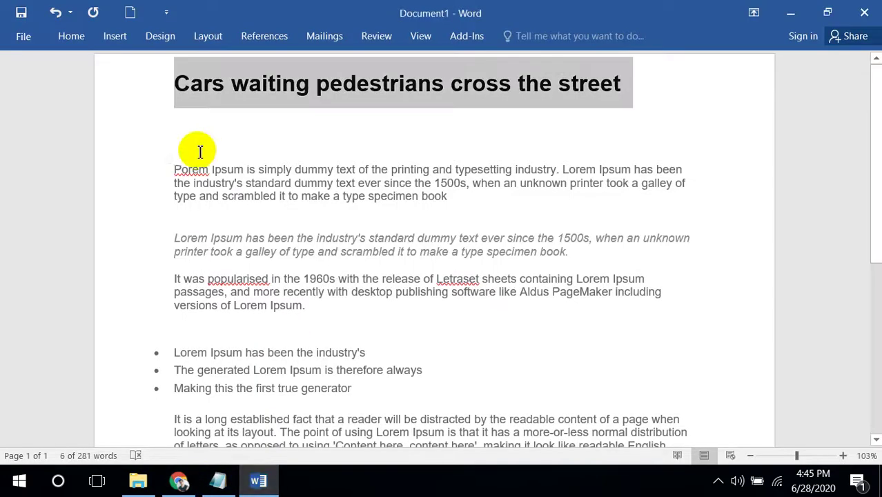
{"action": "left_click_drag", "start_coordinate": [173, 168], "coordinate": [423, 345]}
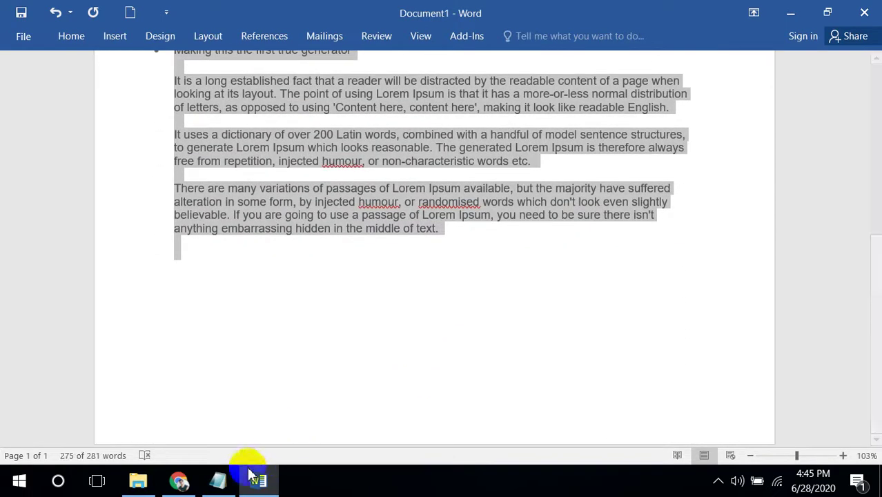
{"action": "left_click", "coordinate": [181, 479]}
- Paste the copied article text into the post body and dismiss the browser's download bar
{"action": "left_click", "coordinate": [276, 354]}
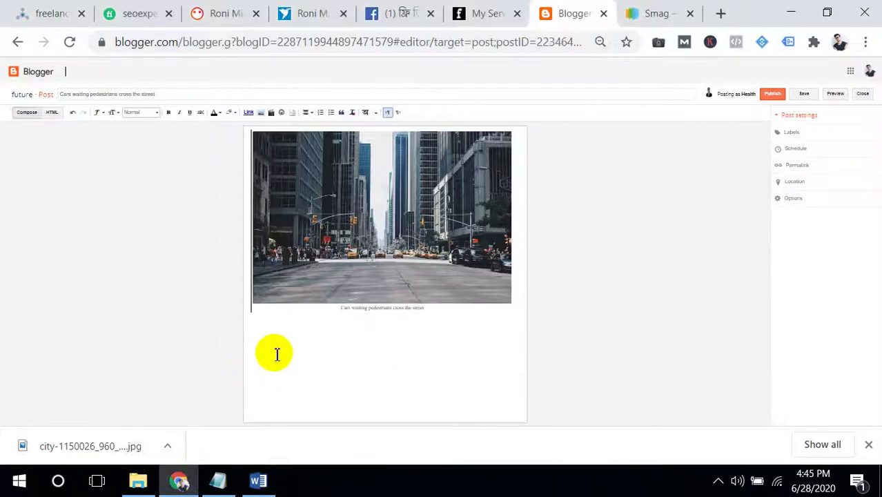
{"action": "key", "text": "ctrl+a"}
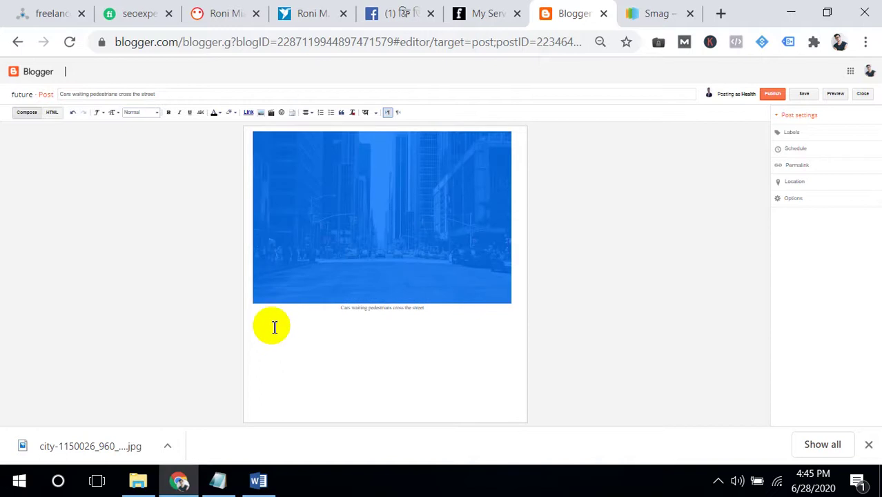
{"action": "left_click", "coordinate": [274, 327]}
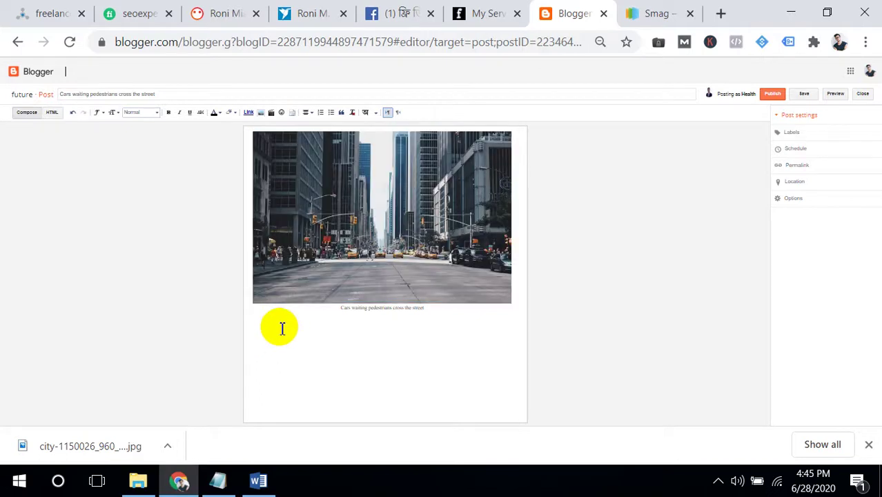
{"action": "key", "text": "ctrl+v"}
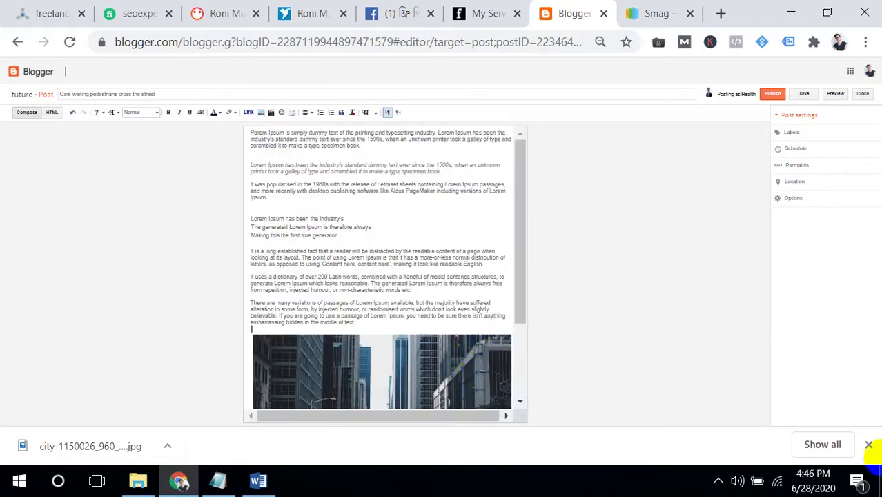
{"action": "left_click", "coordinate": [869, 445]}
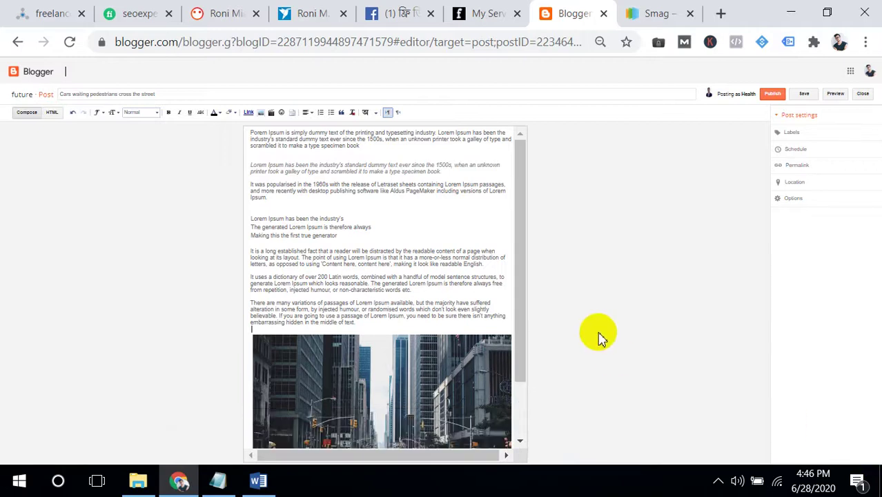
- Move the captioned street image above the pasted article text at the start of the post
{"action": "left_click_drag", "start_coordinate": [524, 301], "coordinate": [511, 230]}
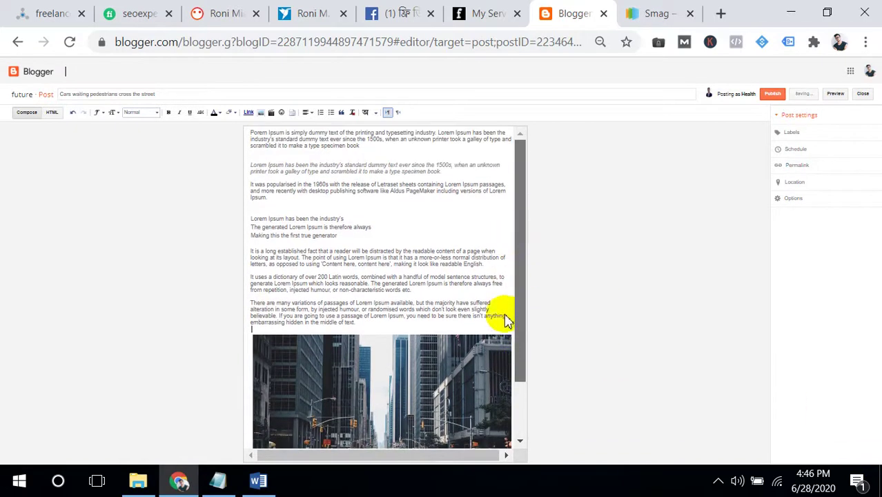
{"action": "scroll", "coordinate": [502, 315], "scroll_direction": "down", "scroll_amount": 1}
{"action": "left_click_drag", "start_coordinate": [404, 339], "coordinate": [373, 129]}
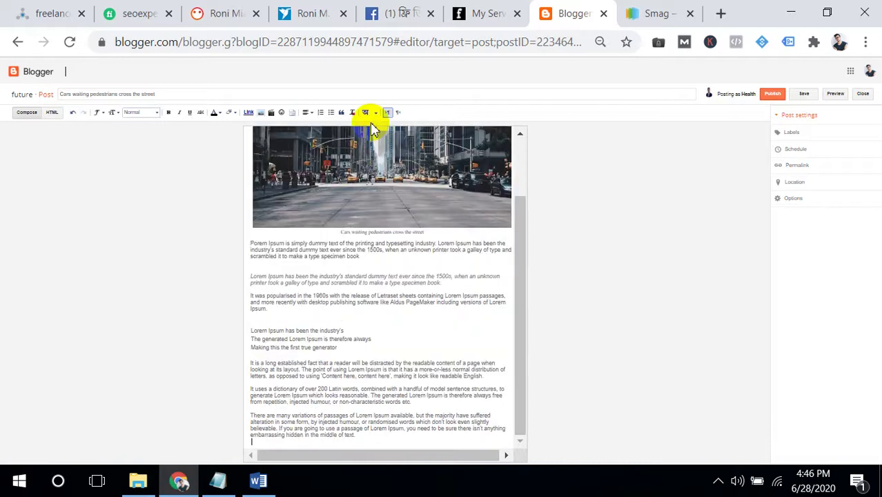
{"action": "left_click_drag", "start_coordinate": [524, 258], "coordinate": [509, 173]}
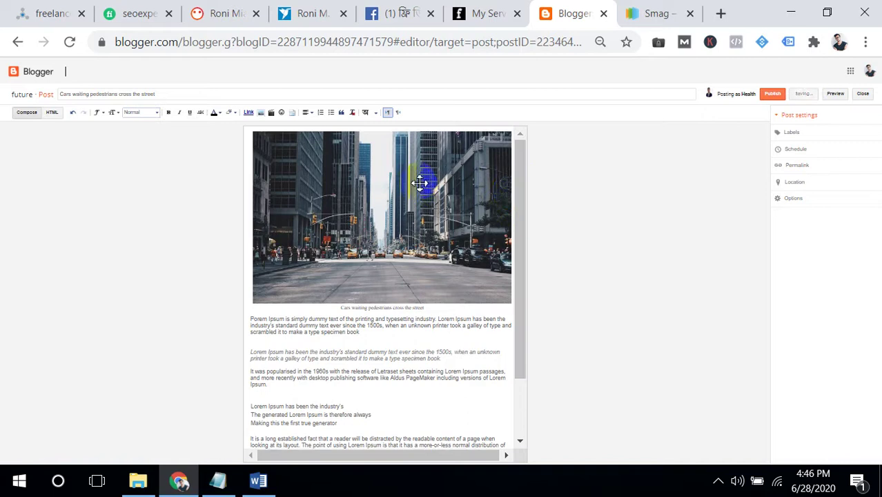
{"action": "left_click", "coordinate": [420, 183]}
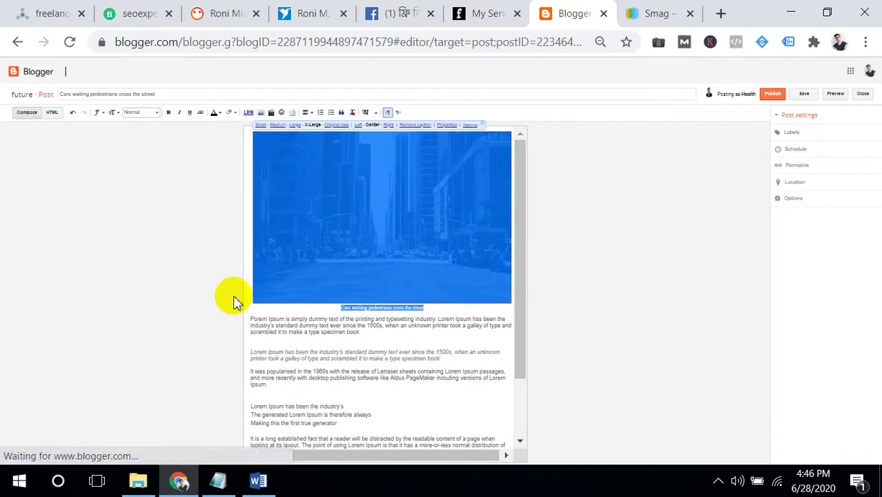
{"action": "left_click", "coordinate": [247, 341]}
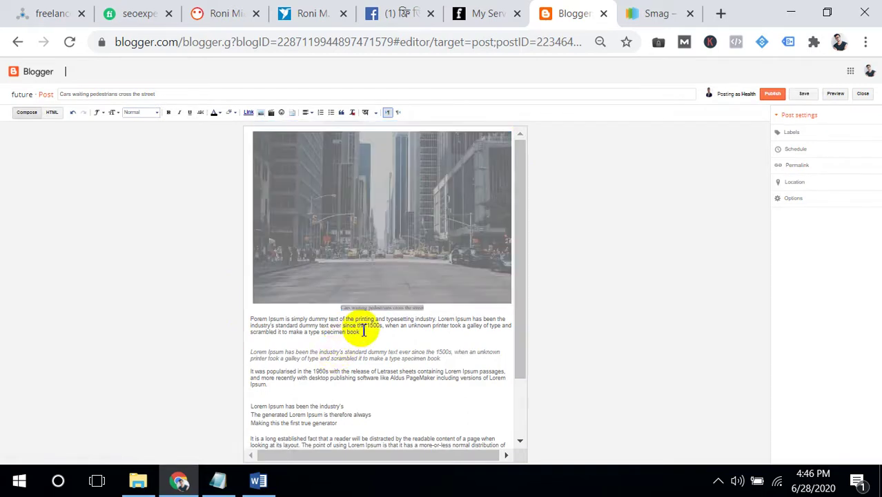
- Try bold and italic on the first article paragraph, remove them again, and check the text and highlight color palettes
{"action": "left_click_drag", "start_coordinate": [364, 329], "coordinate": [250, 323]}
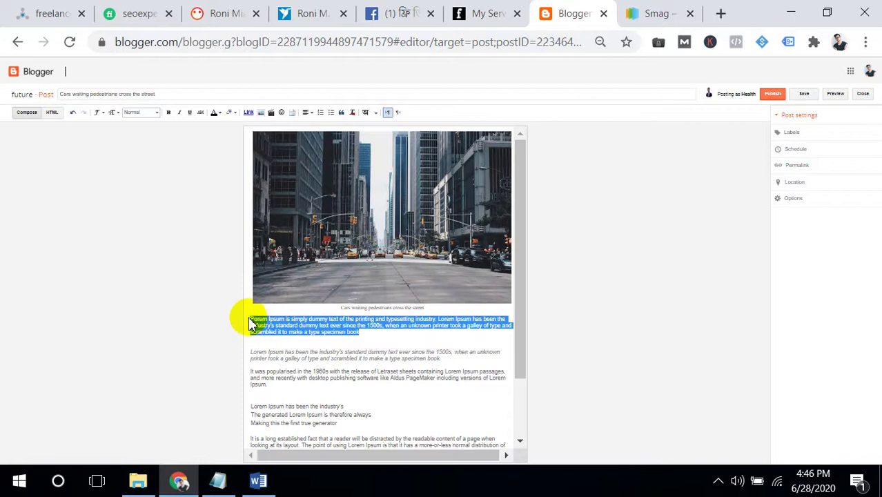
{"action": "left_click", "coordinate": [169, 114]}
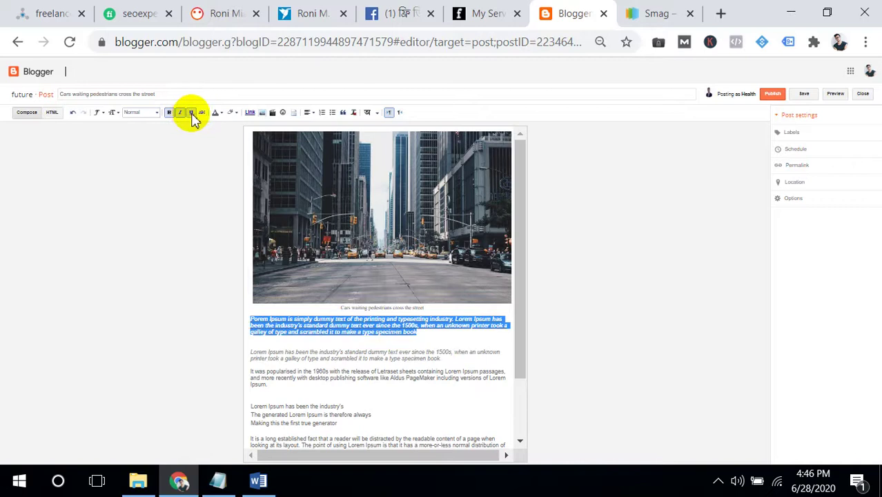
{"action": "left_click", "coordinate": [169, 113]}
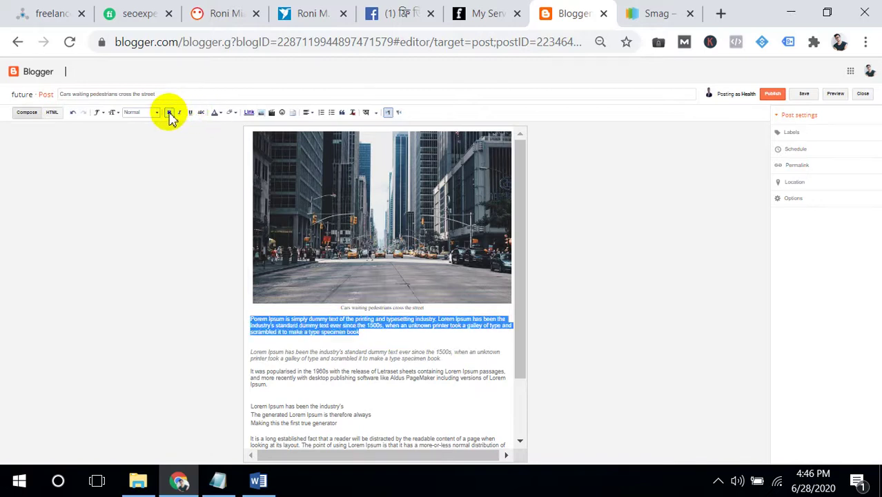
{"action": "left_click", "coordinate": [220, 114]}
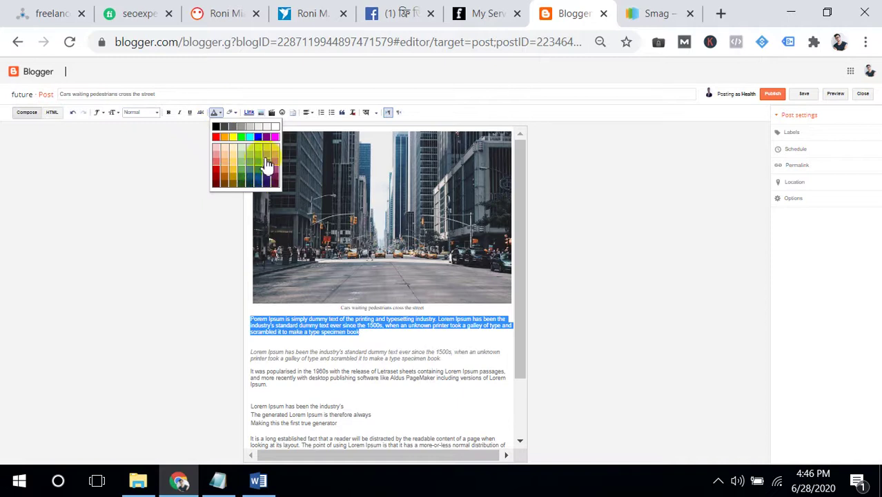
{"action": "left_click", "coordinate": [232, 113]}
{"action": "left_click", "coordinate": [235, 114]}
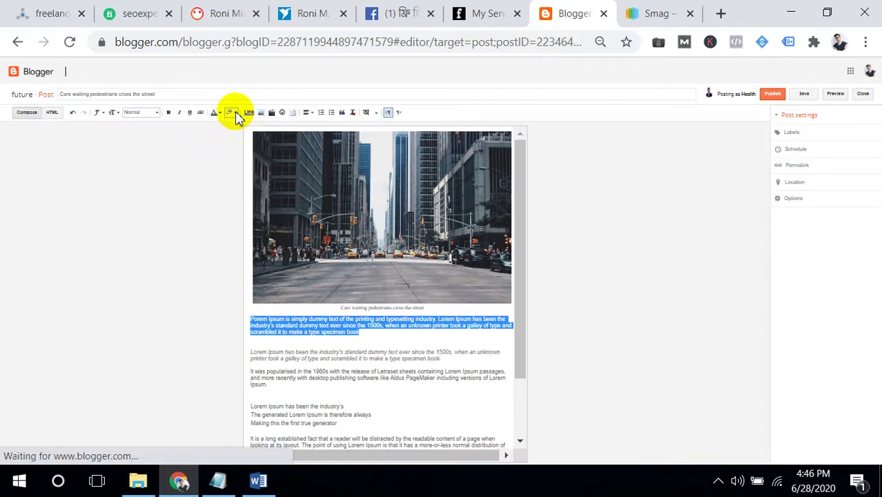
- Format the first article paragraph, starting "Porem Ipsum is simply dummy text", as Heading
{"action": "left_click", "coordinate": [154, 114]}
{"action": "left_click", "coordinate": [151, 125]}
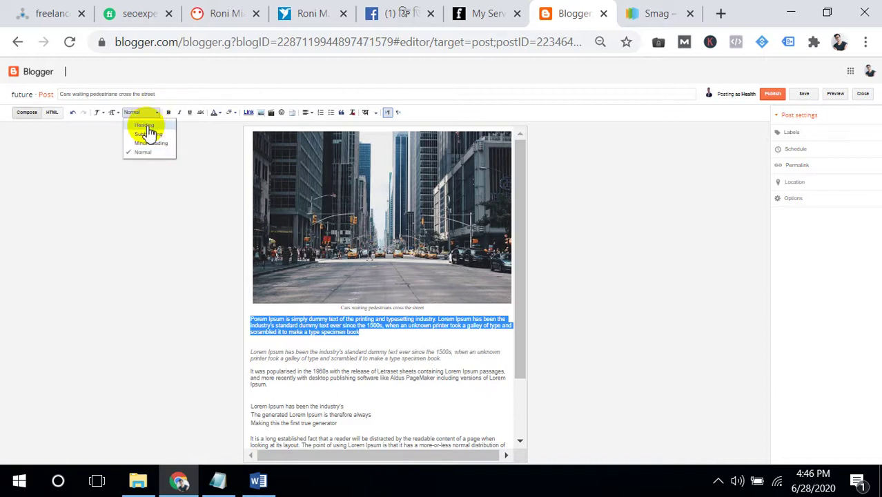
{"action": "left_click", "coordinate": [273, 352]}
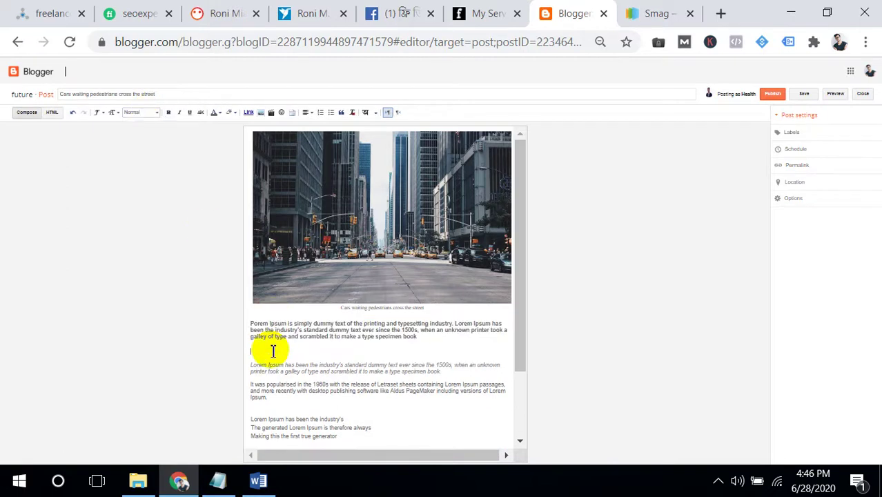
- Format the italic paragraph starting "Lorem Ipsum has been the industry's standard dummy text" as Subheading
{"action": "left_click_drag", "start_coordinate": [252, 368], "coordinate": [451, 369]}
{"action": "left_click", "coordinate": [138, 113]}
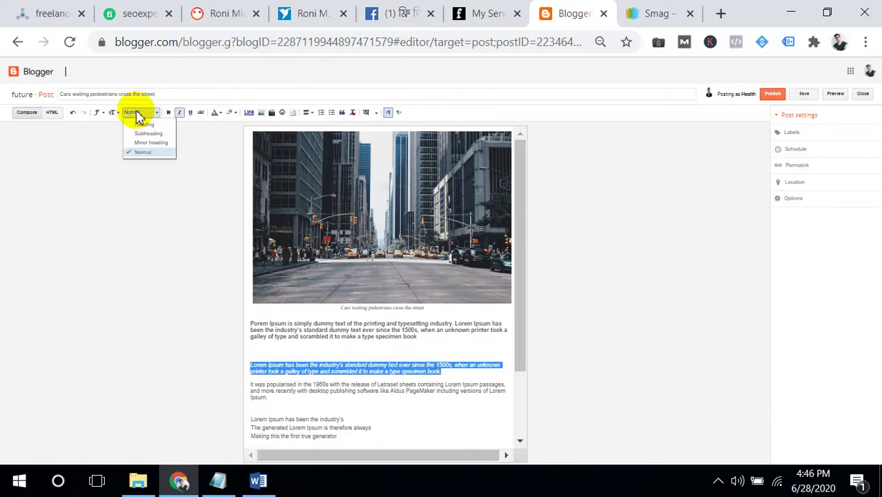
{"action": "left_click", "coordinate": [148, 134]}
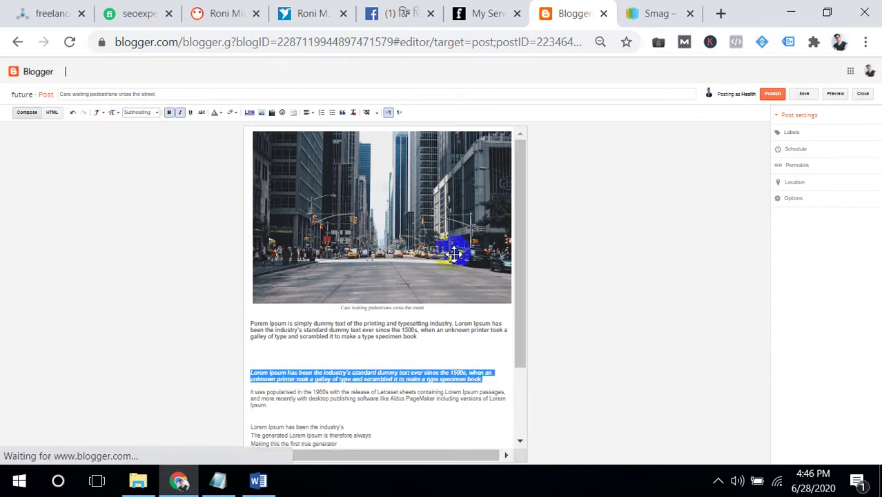
- Format the three short lines from "Lorem Ipsum has been the industry's" to "Making this the first true generator" as Minor heading
{"action": "left_click_drag", "start_coordinate": [519, 264], "coordinate": [515, 321]}
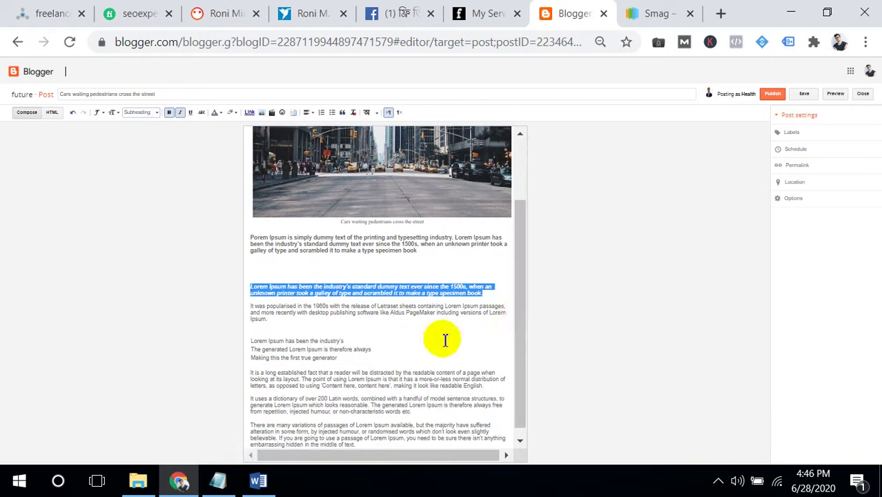
{"action": "left_click_drag", "start_coordinate": [248, 340], "coordinate": [343, 360]}
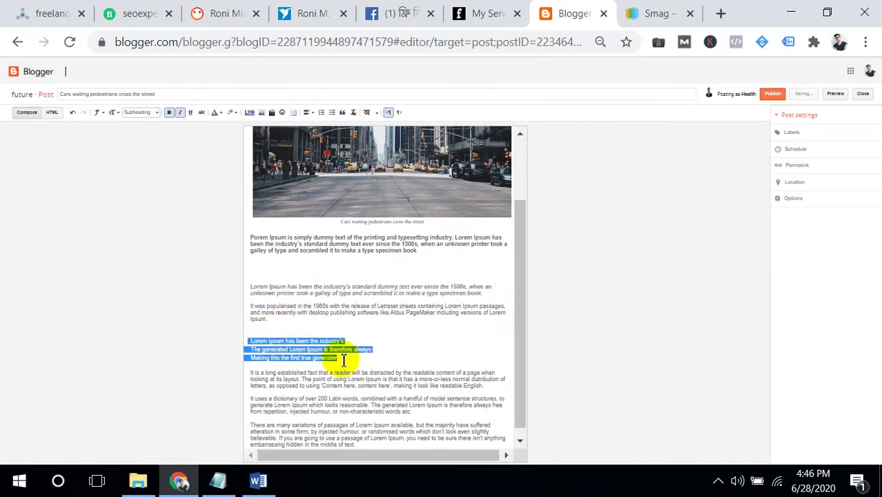
{"action": "left_click", "coordinate": [142, 113]}
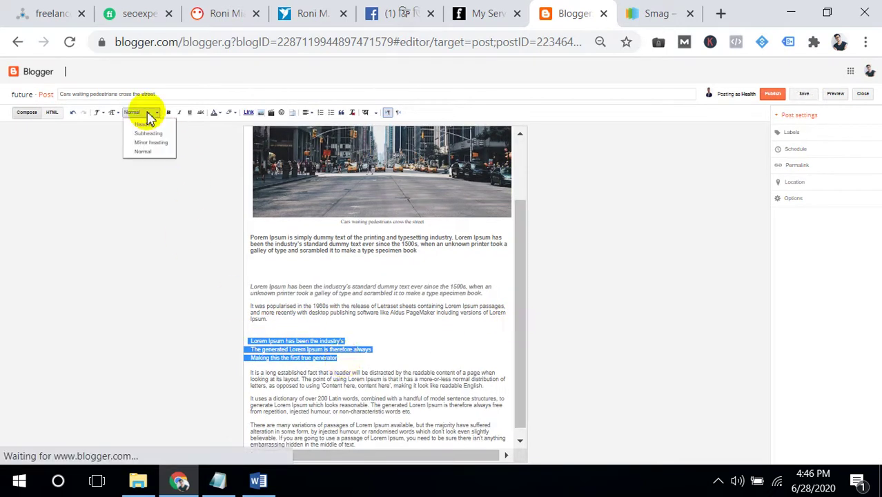
{"action": "left_click", "coordinate": [153, 150]}
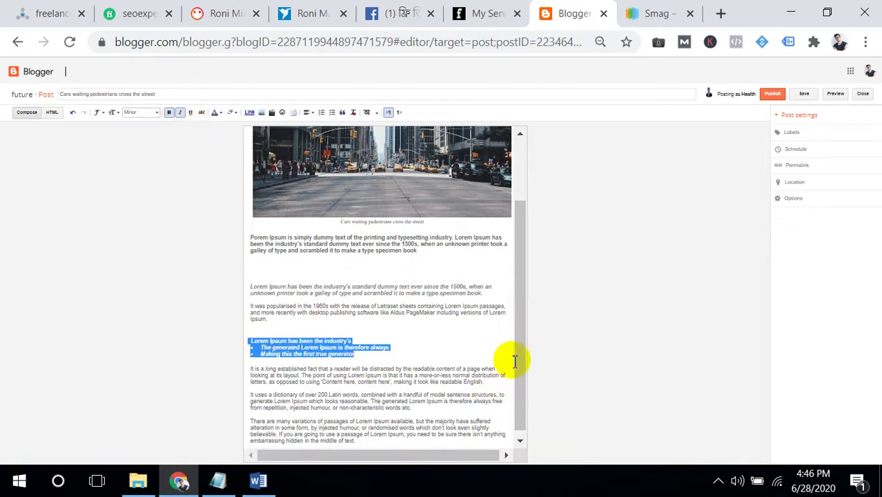
- Apply numbered list formatting to the three Minor heading lines, and view the special characters dialog without inserting anything
{"action": "left_click_drag", "start_coordinate": [521, 364], "coordinate": [505, 292]}
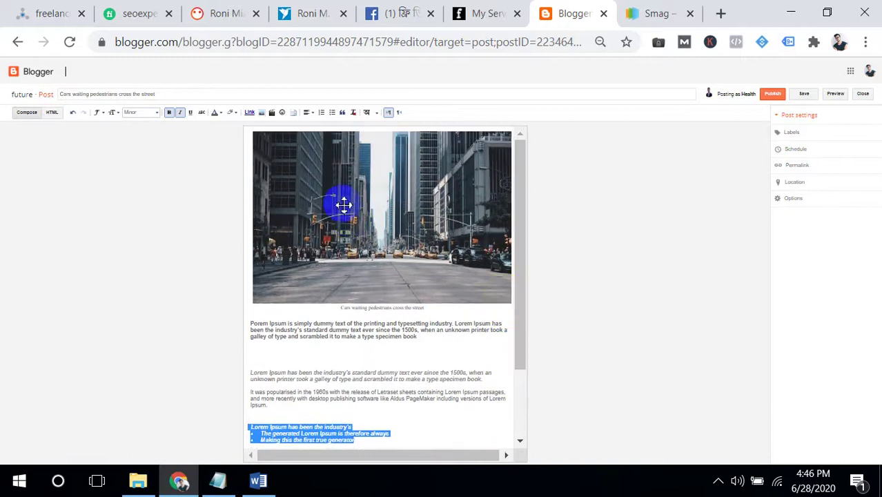
{"action": "left_click", "coordinate": [322, 112]}
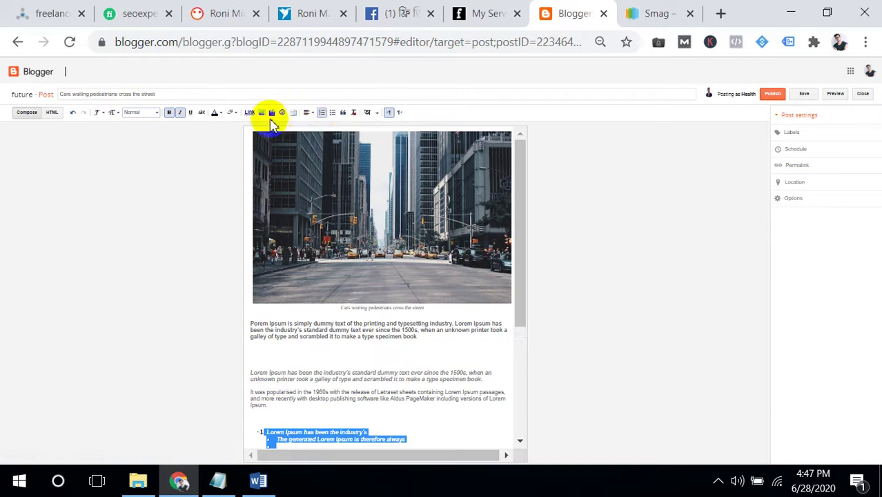
{"action": "left_click", "coordinate": [282, 114]}
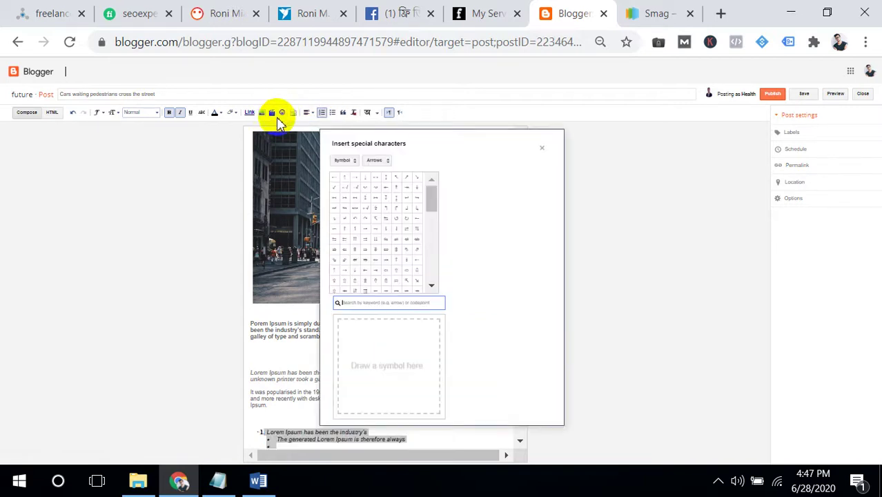
{"action": "left_click", "coordinate": [542, 148]}
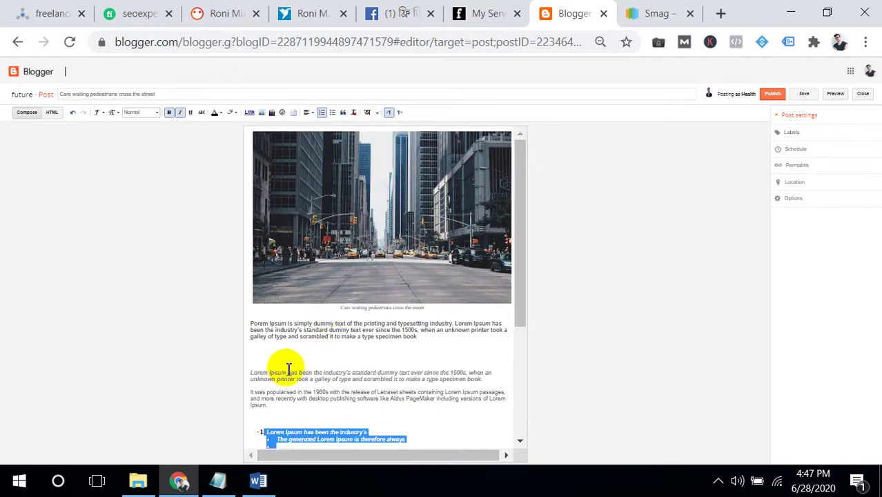
- Link the "um has be" text in the subheading paragraph to the Facebook page's web address, set to open in a new window
{"action": "left_click_drag", "start_coordinate": [281, 372], "coordinate": [305, 373]}
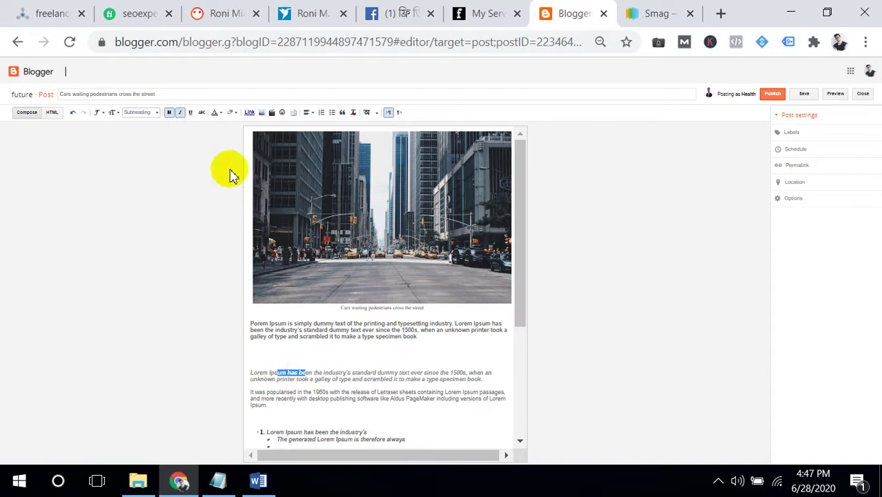
{"action": "left_click", "coordinate": [250, 113]}
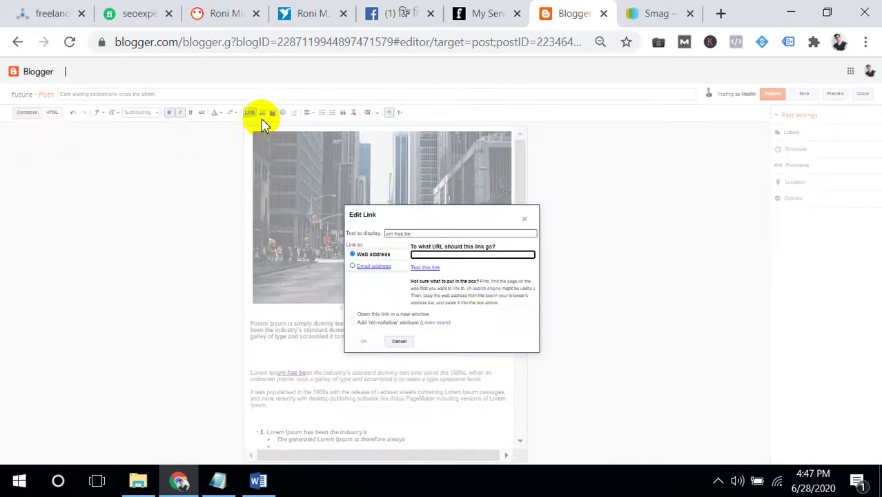
{"action": "left_click", "coordinate": [414, 13]}
{"action": "left_click", "coordinate": [341, 40]}
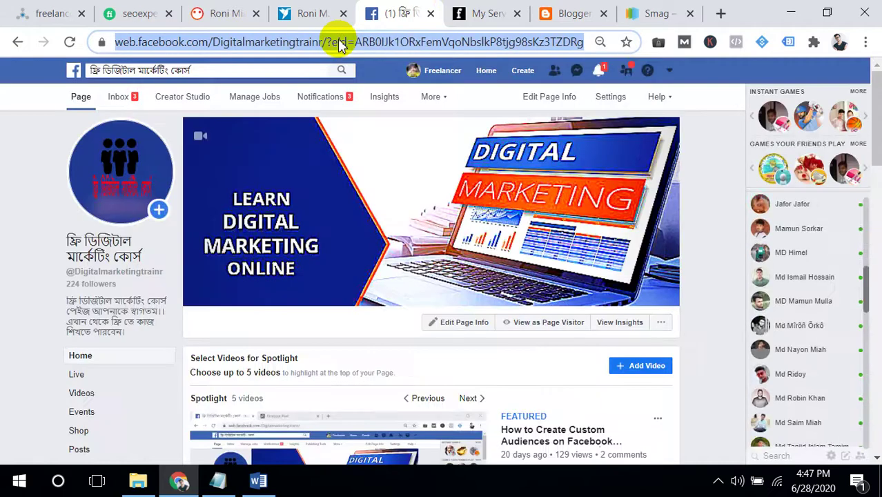
{"action": "left_click", "coordinate": [546, 9]}
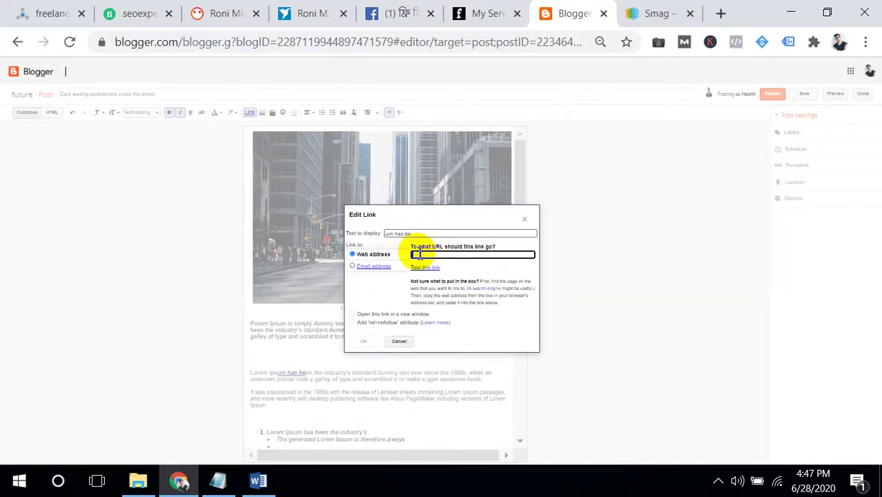
{"action": "left_click", "coordinate": [352, 315]}
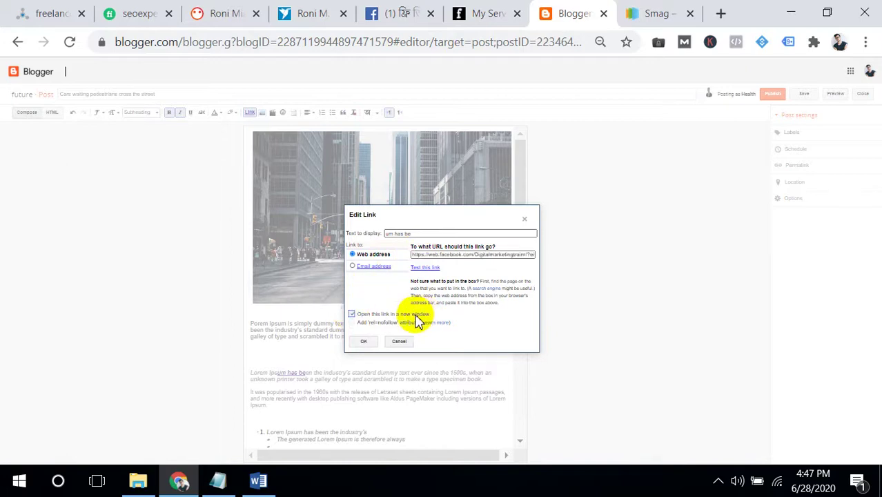
{"action": "left_click", "coordinate": [364, 342]}
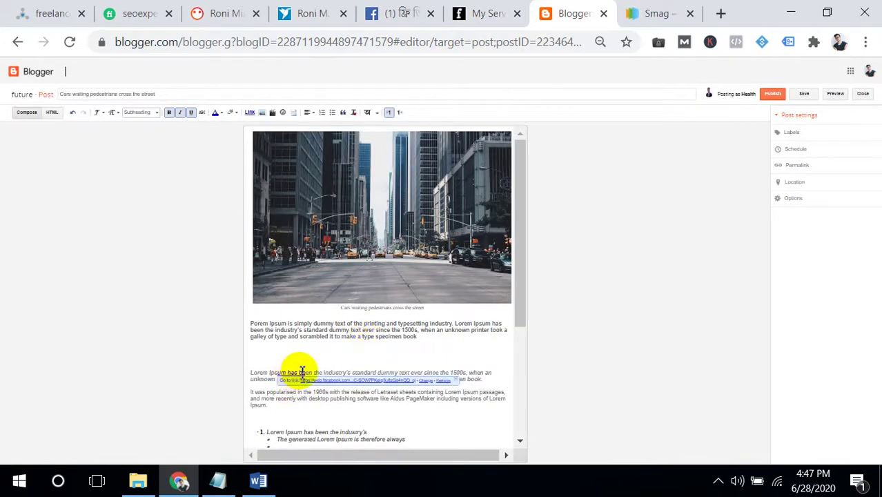
- Add the labels Business, Technology and people to the post, referring to the Smag demo, and publish the post
{"action": "left_click_drag", "start_coordinate": [518, 254], "coordinate": [510, 190]}
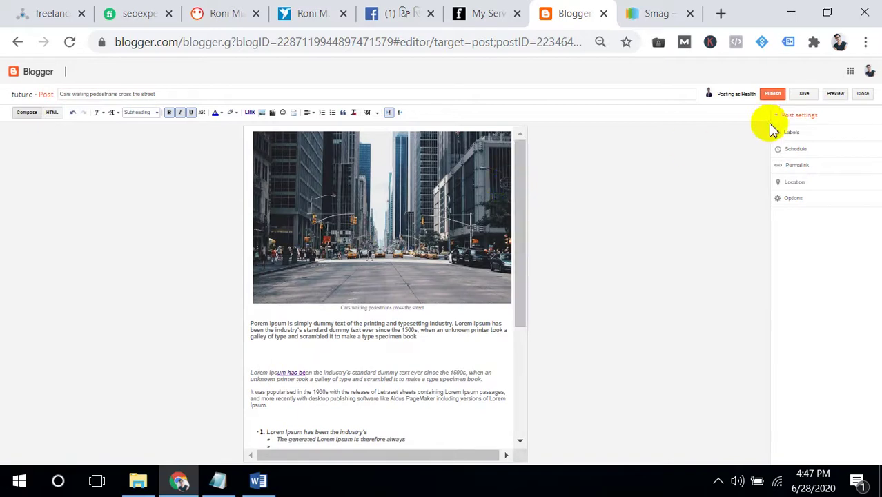
{"action": "left_click", "coordinate": [852, 132]}
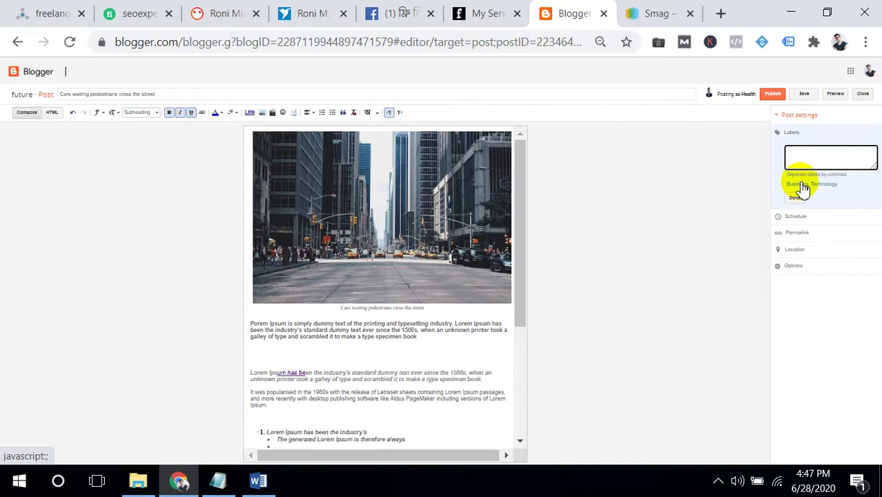
{"action": "left_click", "coordinate": [654, 10]}
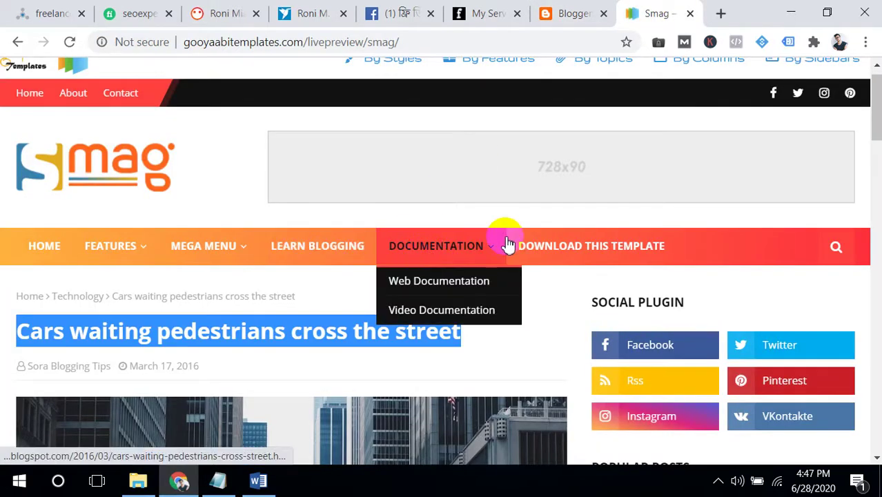
{"action": "mouse_move", "coordinate": [188, 259]}
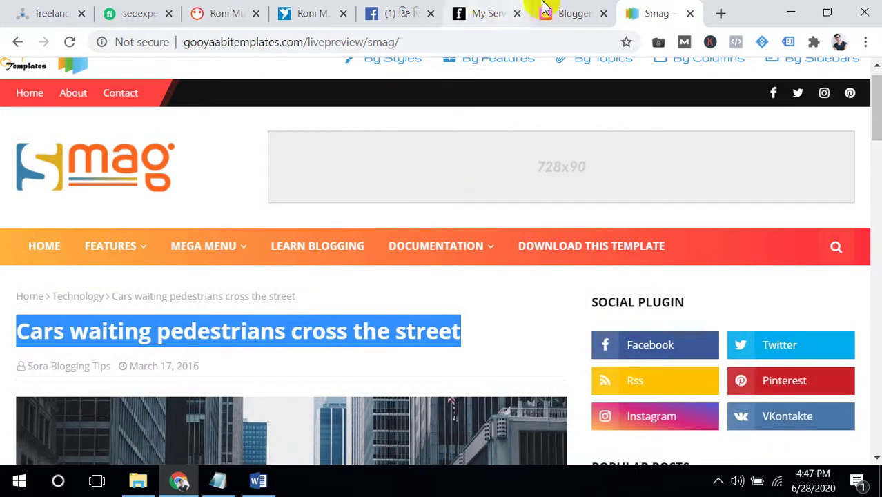
{"action": "left_click", "coordinate": [544, 8]}
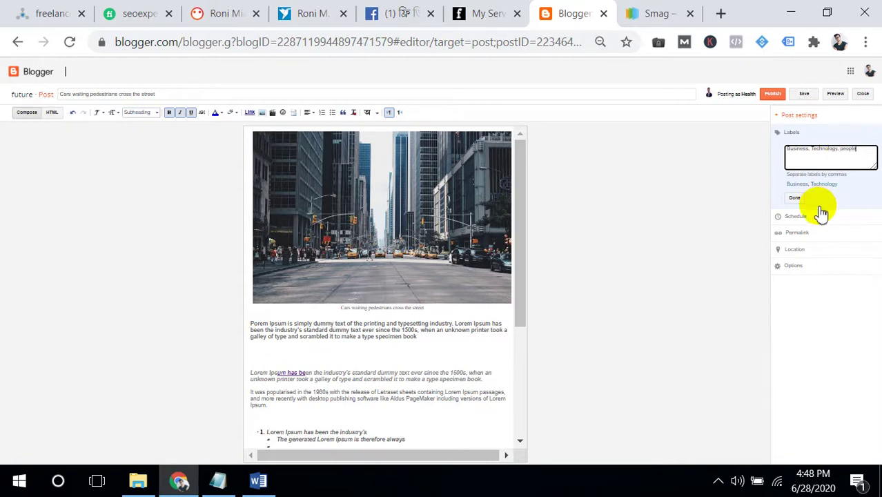
{"action": "left_click", "coordinate": [795, 199]}
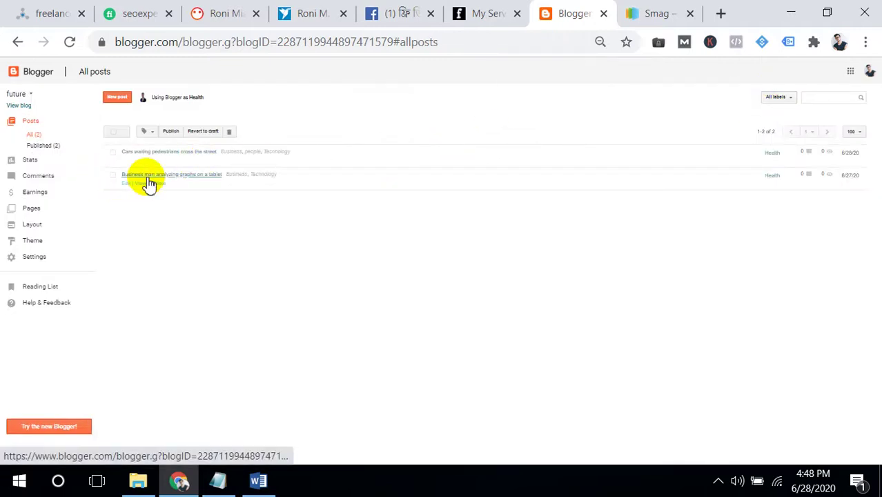
- View the live blog and compare its home page and featured posts with the Smag template demo's home page
{"action": "left_click", "coordinate": [19, 107]}
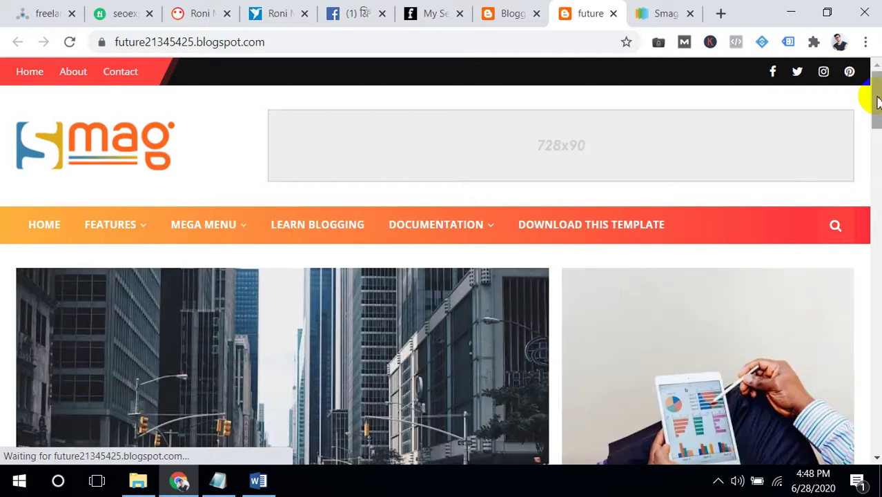
{"action": "mouse_move", "coordinate": [877, 102]}
{"action": "left_mouse_down"}
{"action": "mouse_move", "coordinate": [873, 151]}
{"action": "mouse_move", "coordinate": [868, 130]}
{"action": "mouse_move", "coordinate": [878, 107]}
{"action": "left_mouse_up"}
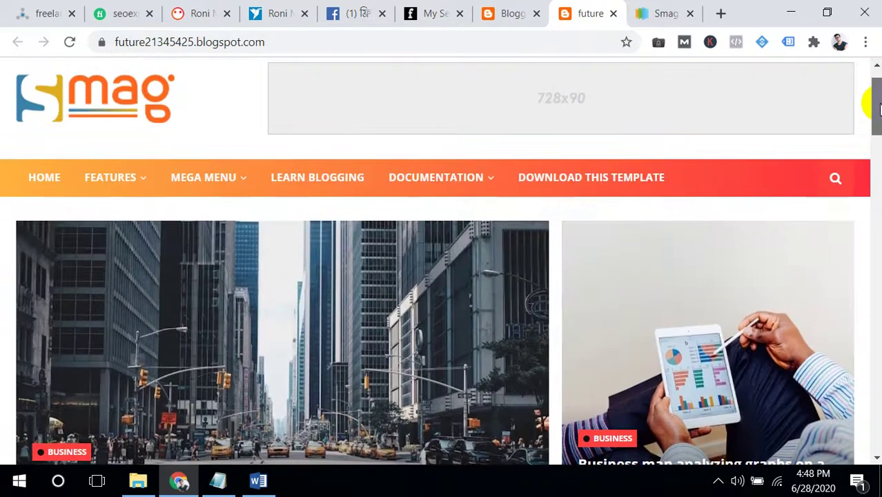
{"action": "left_click", "coordinate": [666, 14]}
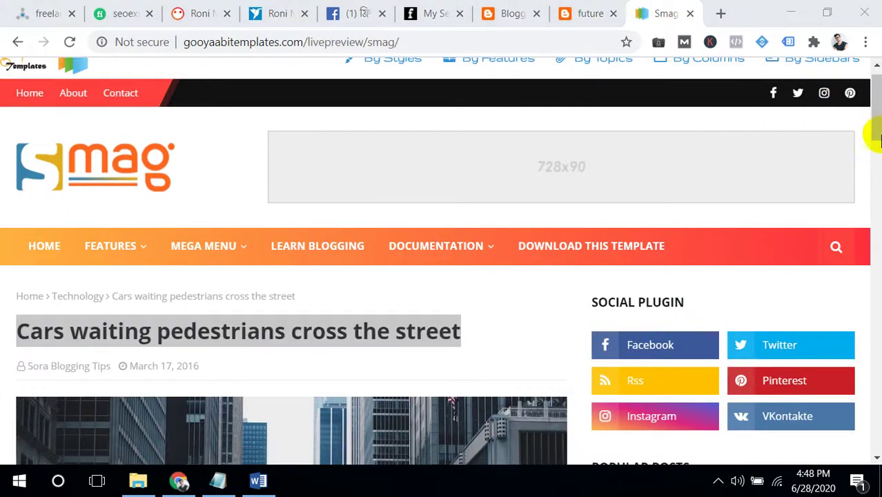
{"action": "left_click_drag", "start_coordinate": [868, 118], "coordinate": [874, 142]}
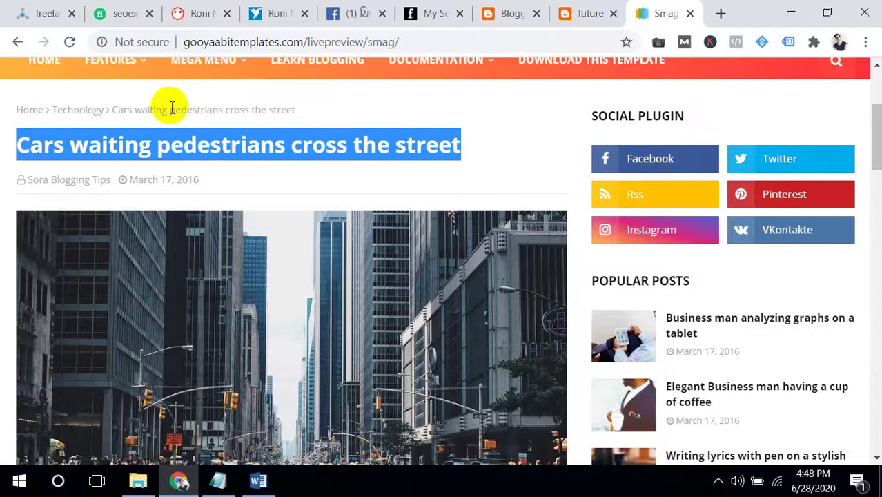
{"action": "left_click", "coordinate": [43, 76]}
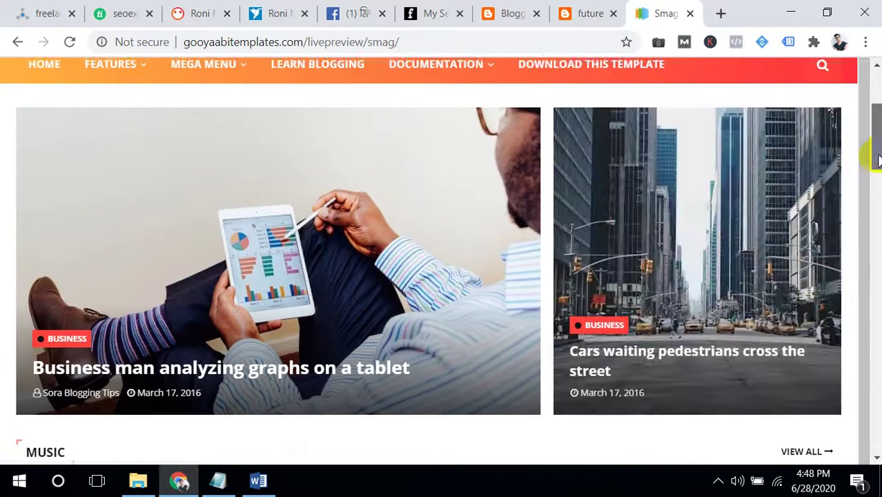
{"action": "left_click_drag", "start_coordinate": [877, 159], "coordinate": [868, 191]}
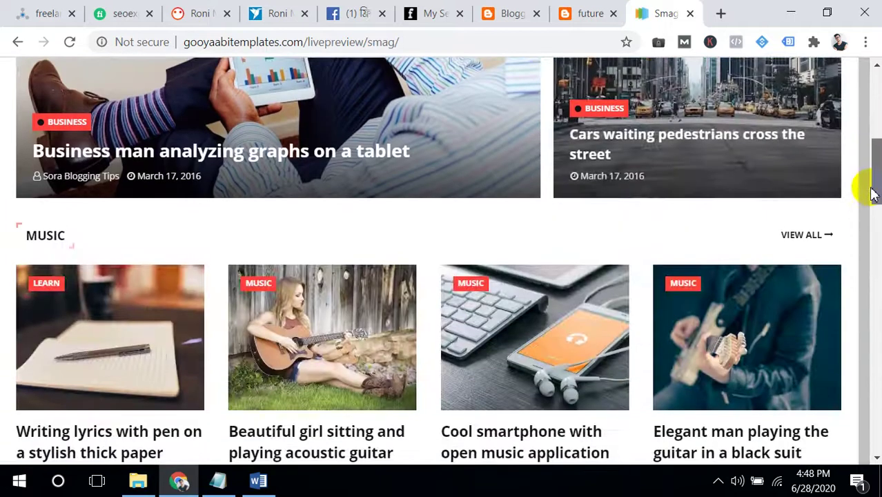
{"action": "left_click", "coordinate": [573, 12]}
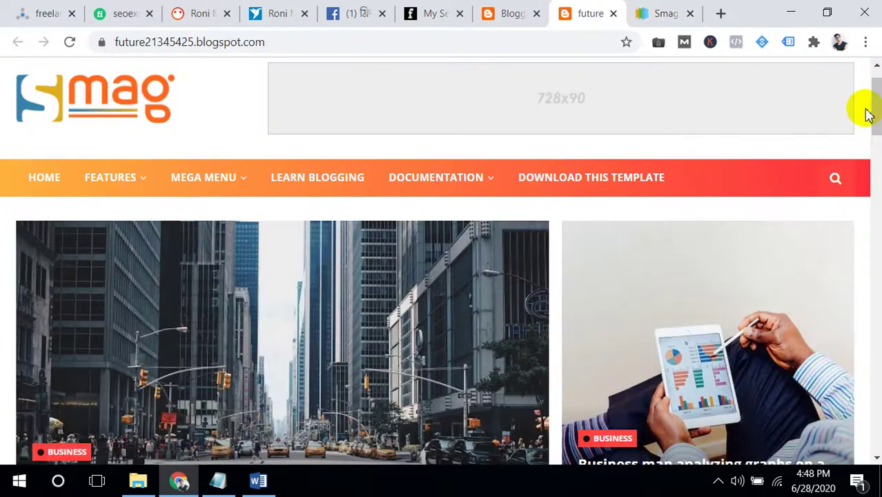
{"action": "left_click_drag", "start_coordinate": [877, 118], "coordinate": [847, 131]}
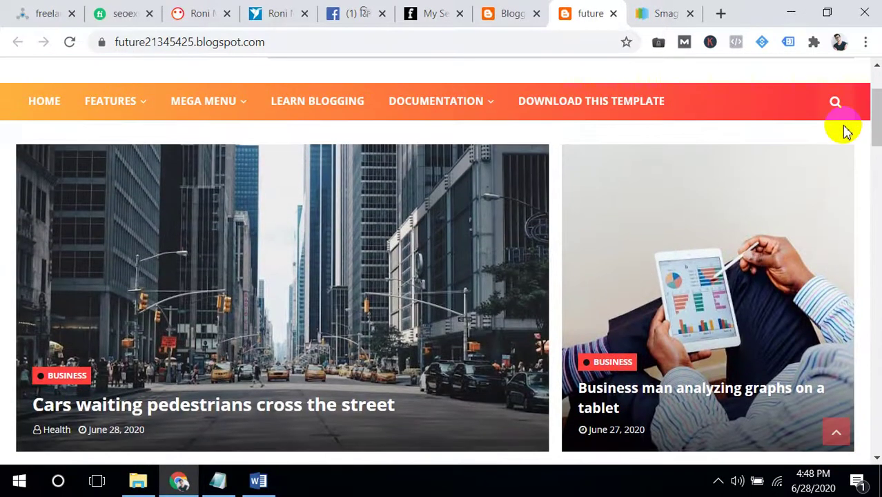
- View the blog's audience stats in Blogger, and create a new page titled "Aboute us"
{"action": "left_click", "coordinate": [501, 11]}
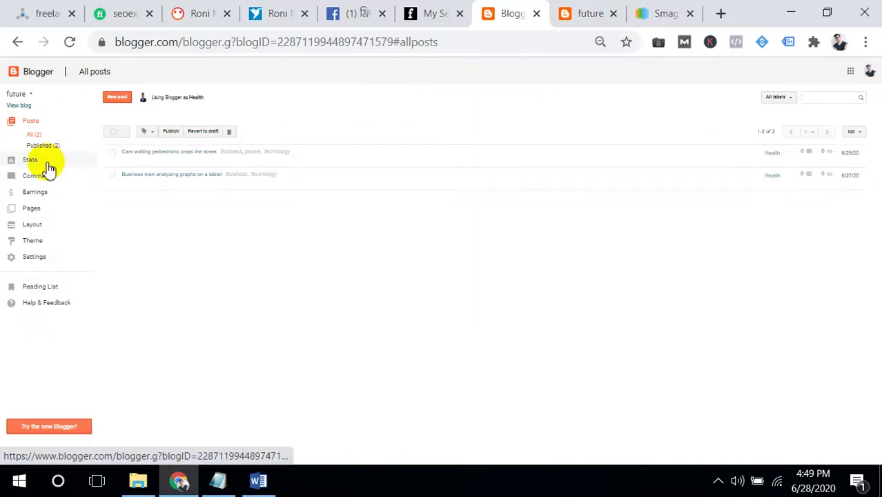
{"action": "left_click", "coordinate": [32, 160]}
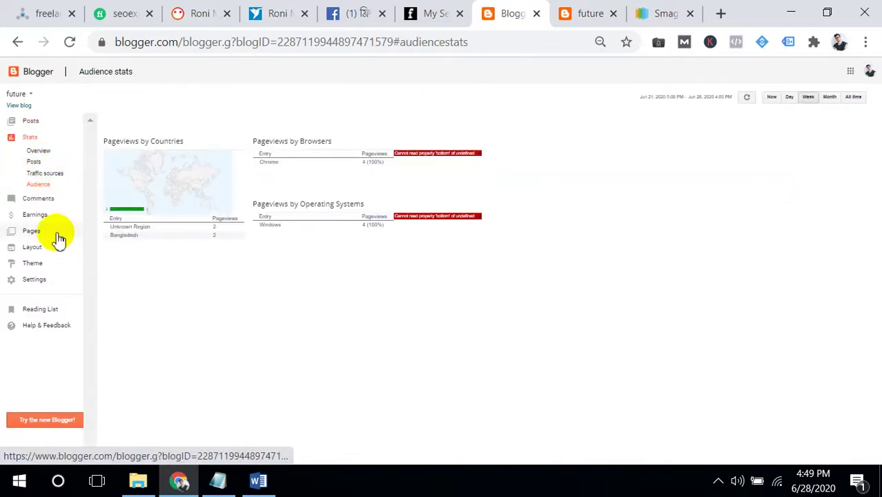
{"action": "left_click", "coordinate": [56, 231]}
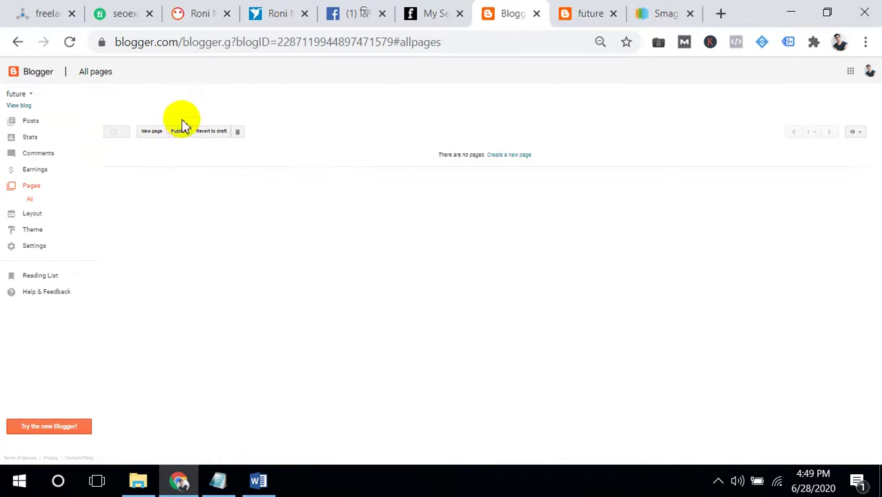
{"action": "left_click", "coordinate": [153, 131]}
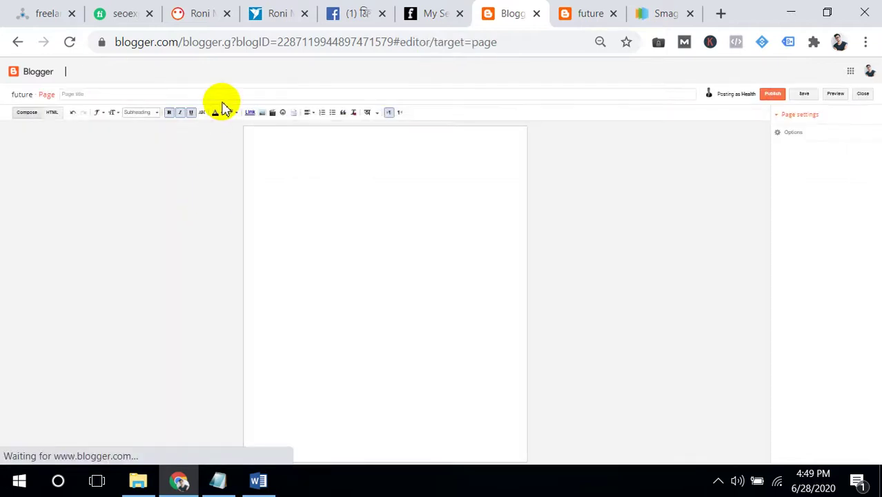
{"action": "left_click", "coordinate": [244, 95]}
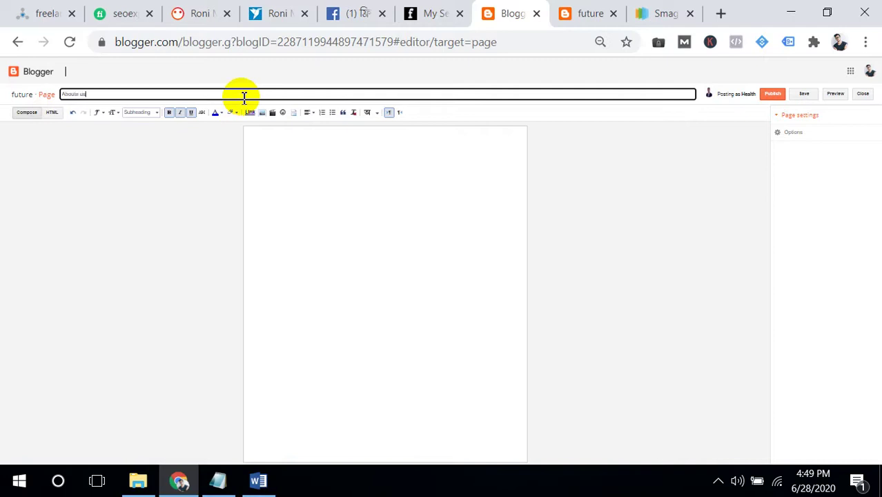
- Copy the Notepad text from "You're on a journey" through "Thanks for being here," into the Blogger page body and publish the page
{"action": "left_click", "coordinate": [308, 178]}
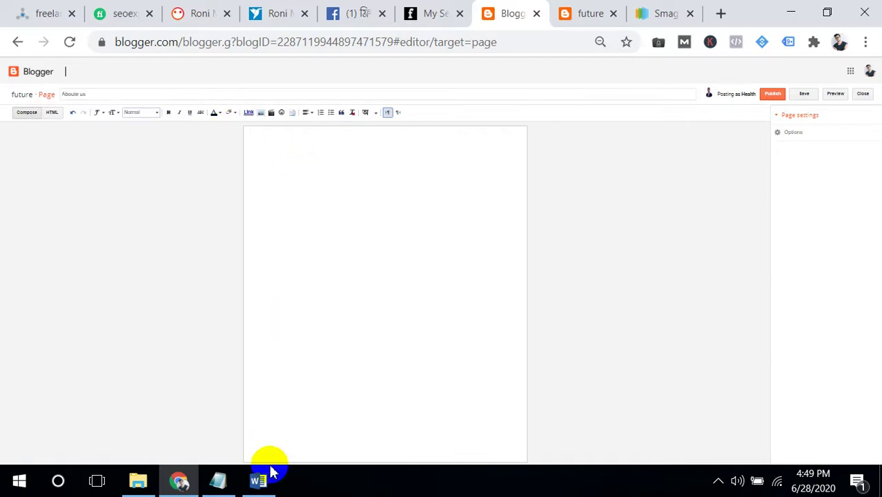
{"action": "left_click", "coordinate": [221, 479]}
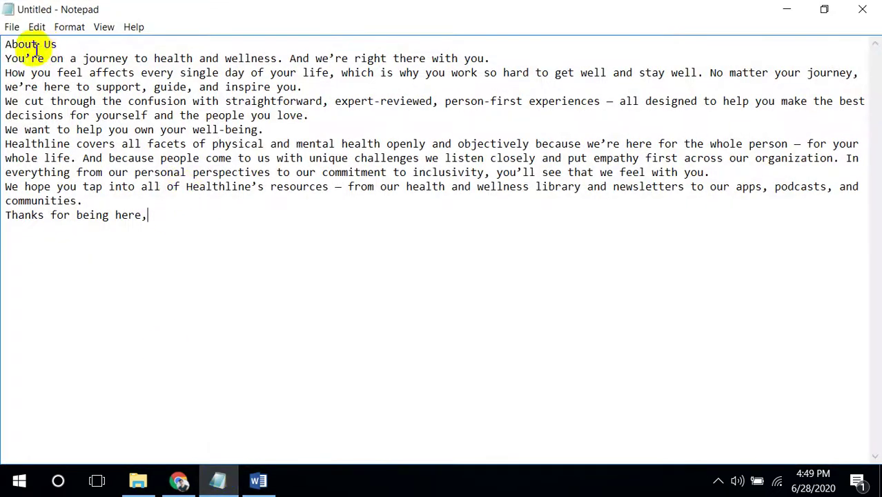
{"action": "left_click_drag", "start_coordinate": [5, 59], "coordinate": [209, 269]}
{"action": "key", "text": "ctrl+c"}
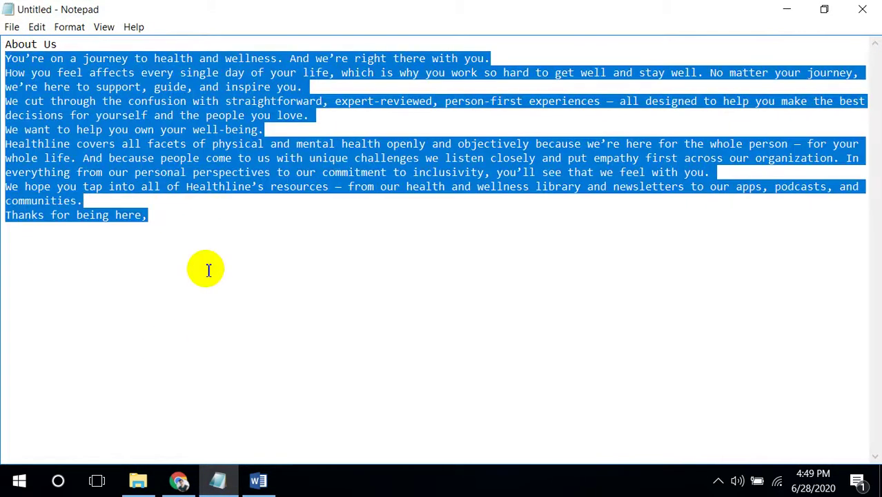
{"action": "left_click", "coordinate": [178, 481]}
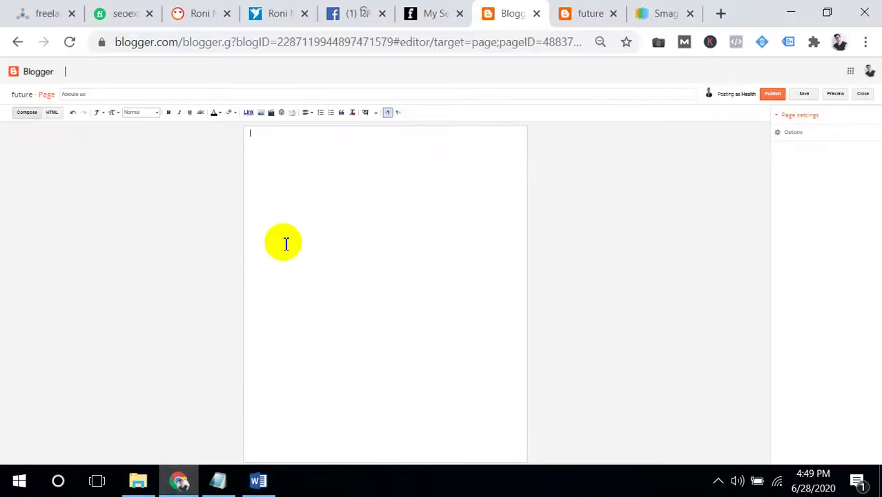
{"action": "key", "text": "ctrl+v"}
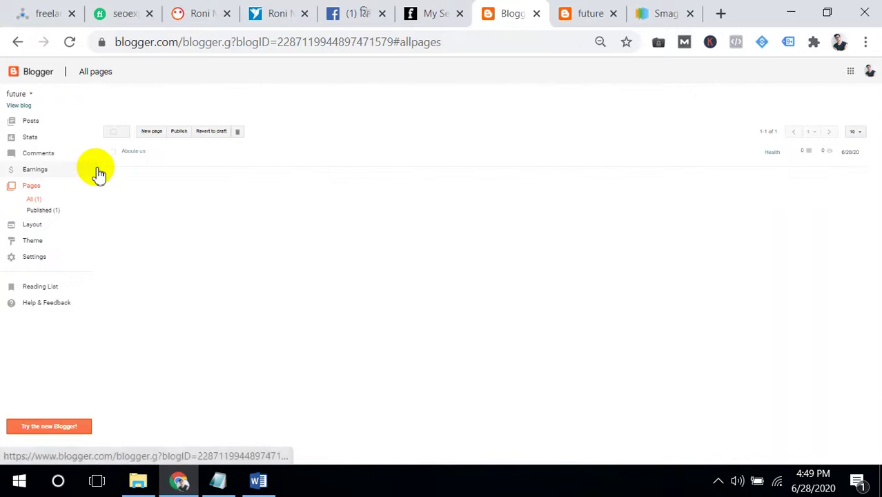
- View the published "Aboute us" page, select its web address, and return to Blogger's page list
{"action": "left_click", "coordinate": [137, 160]}
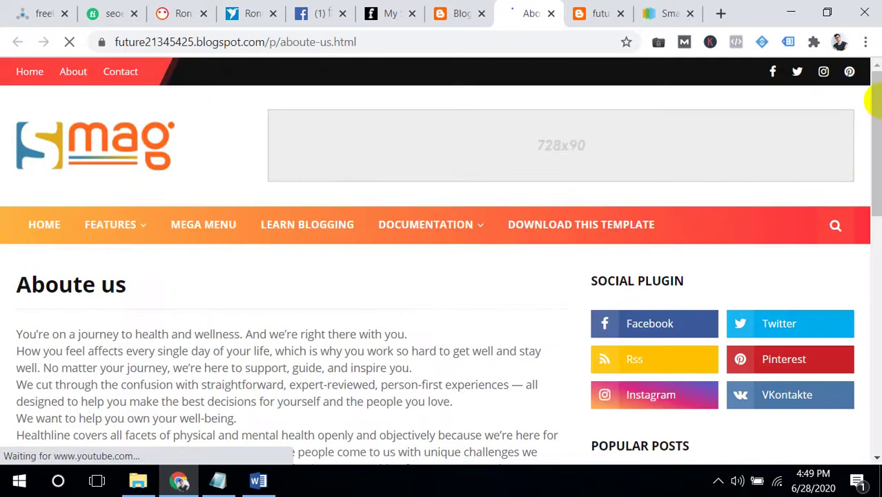
{"action": "left_click", "coordinate": [488, 46]}
{"action": "left_click", "coordinate": [454, 10]}
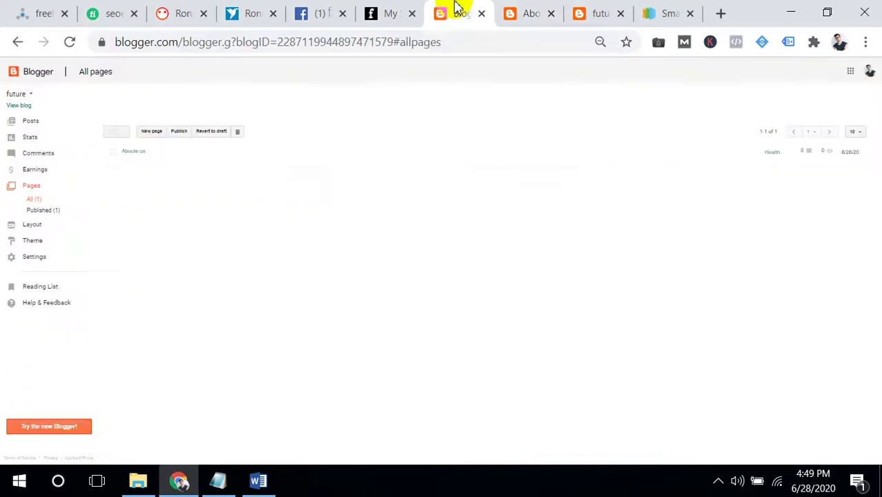
- Open the blog's layout and view the settings of the Css Options, Header Ads 728x90 and Top Navigation gadgets
{"action": "left_click", "coordinate": [67, 228]}
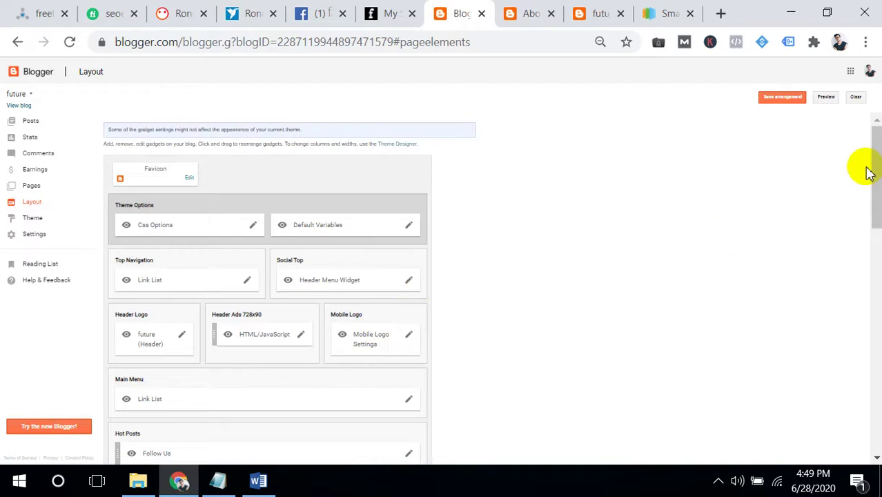
{"action": "mouse_move", "coordinate": [877, 169]}
{"action": "left_mouse_down"}
{"action": "mouse_move", "coordinate": [871, 217]}
{"action": "mouse_move", "coordinate": [842, 296]}
{"action": "mouse_move", "coordinate": [877, 168]}
{"action": "mouse_move", "coordinate": [798, 154]}
{"action": "left_mouse_up"}
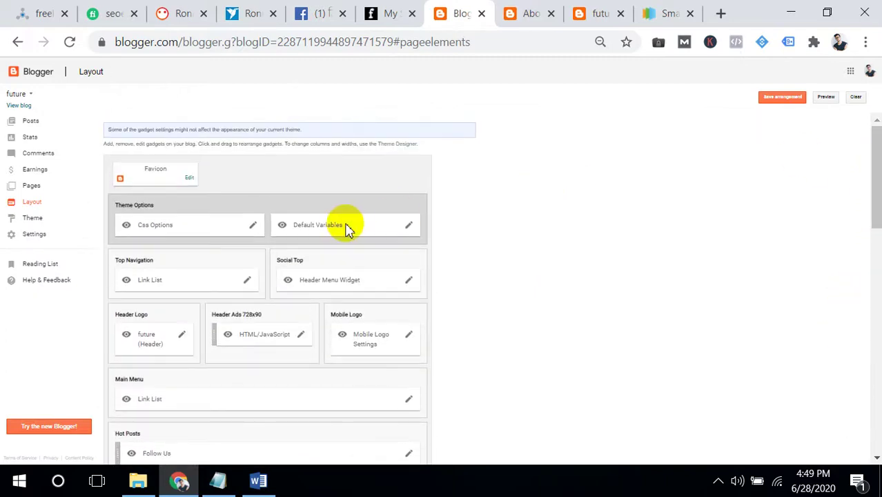
{"action": "left_click", "coordinate": [253, 227]}
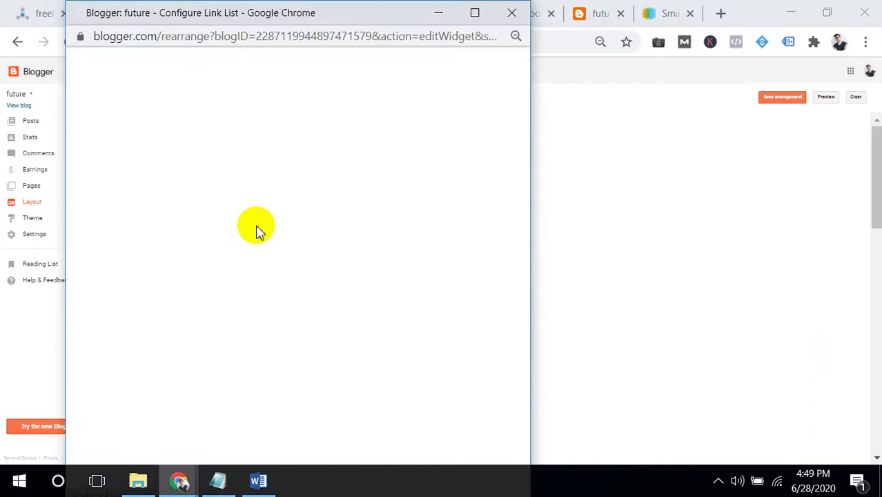
{"action": "left_click", "coordinate": [514, 11]}
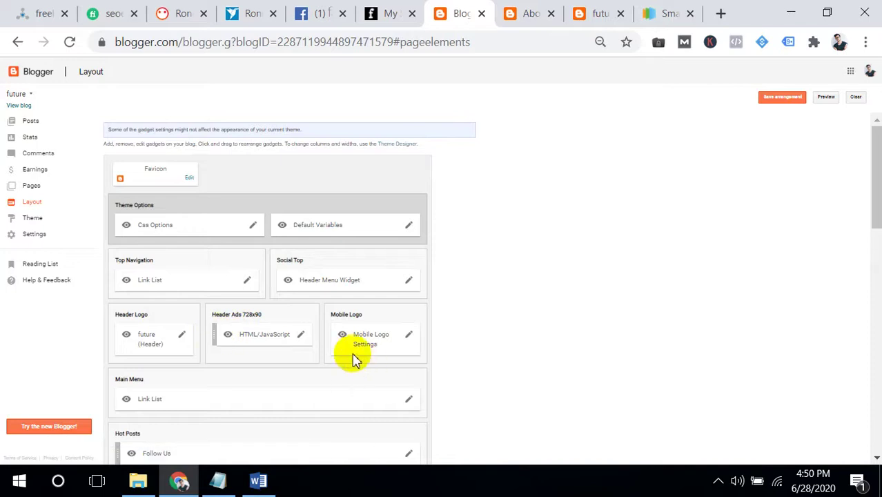
{"action": "left_click", "coordinate": [303, 337]}
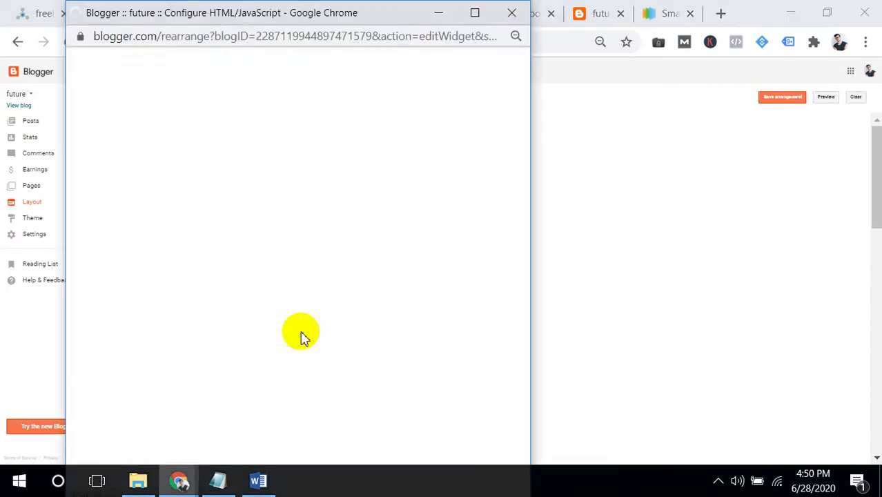
{"action": "left_click", "coordinate": [512, 13]}
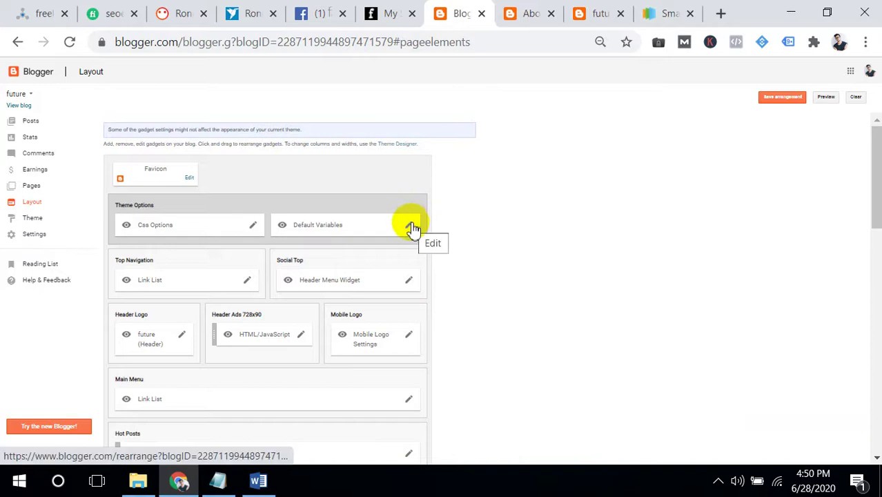
{"action": "left_click", "coordinate": [250, 283]}
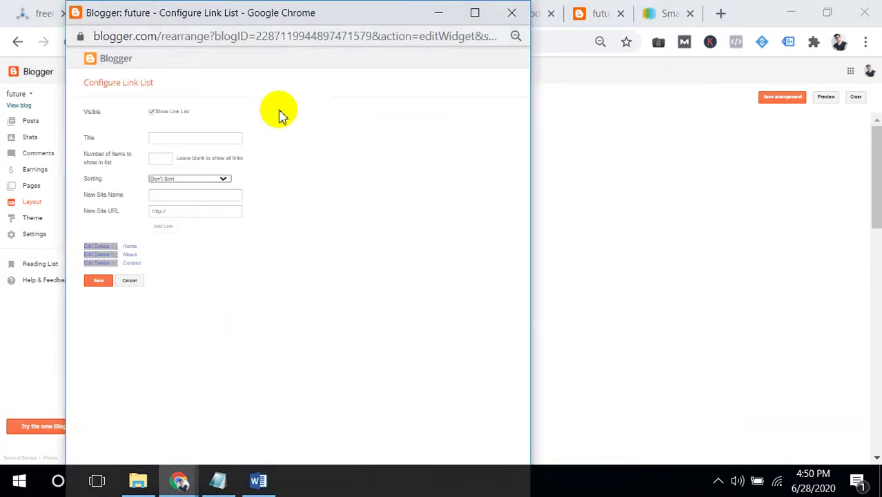
{"action": "left_click", "coordinate": [514, 18]}
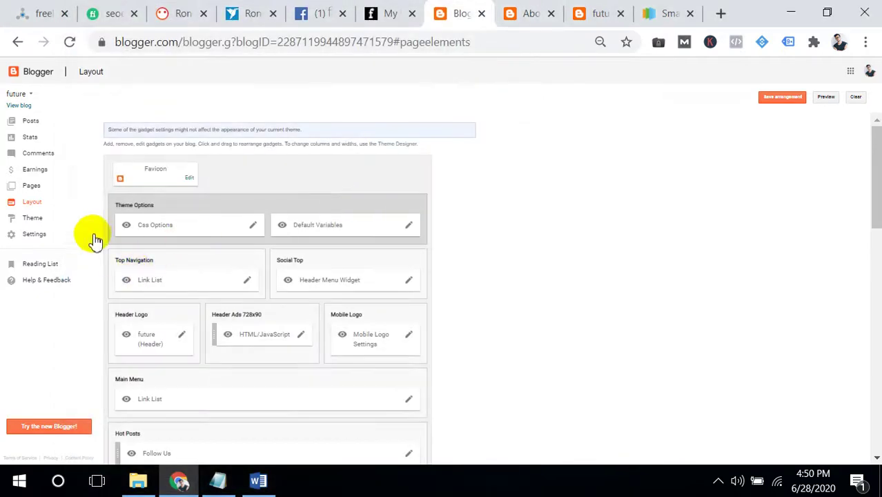
- Rename the Top Navigation list's About link to "About us" and point its URL to the published "Aboute us" page
{"action": "left_click", "coordinate": [47, 186]}
{"action": "left_click", "coordinate": [144, 167]}
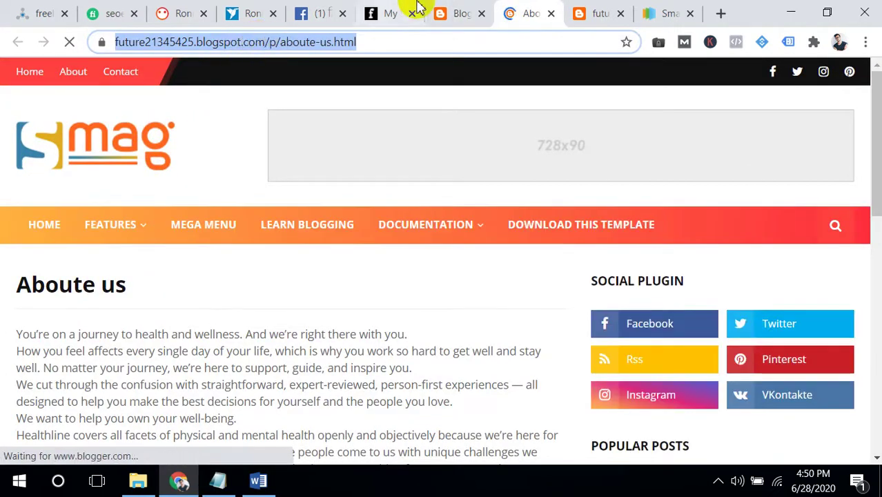
{"action": "left_click", "coordinate": [470, 11]}
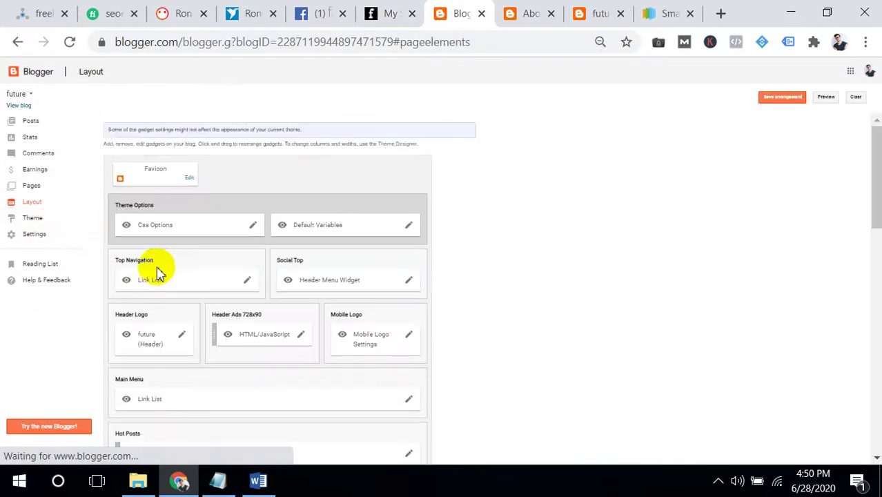
{"action": "left_click", "coordinate": [251, 280]}
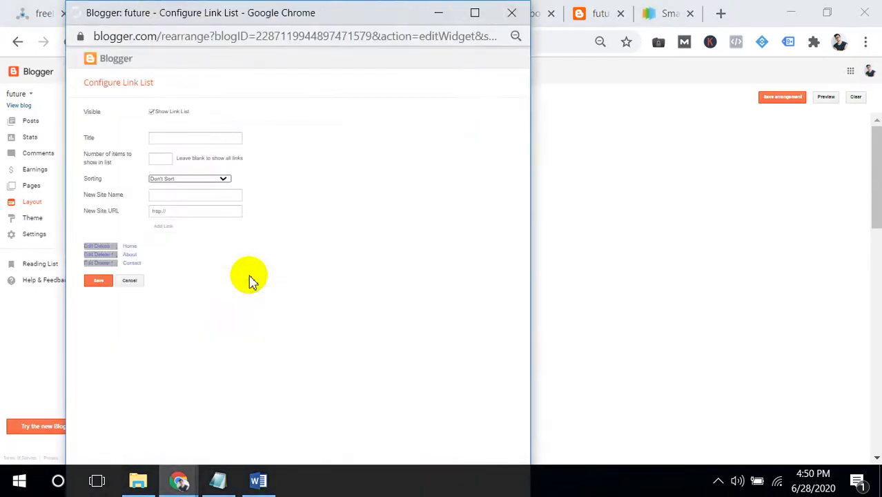
{"action": "left_click_drag", "start_coordinate": [123, 258], "coordinate": [102, 259]}
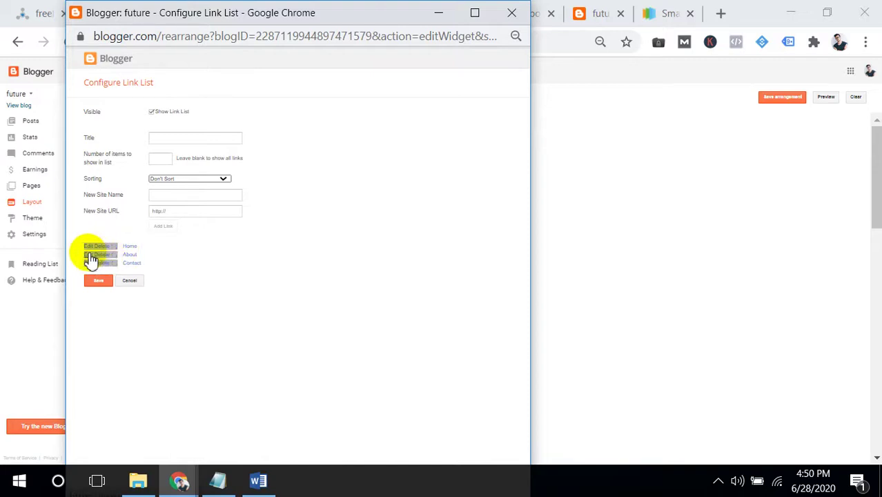
{"action": "left_click", "coordinate": [90, 255]}
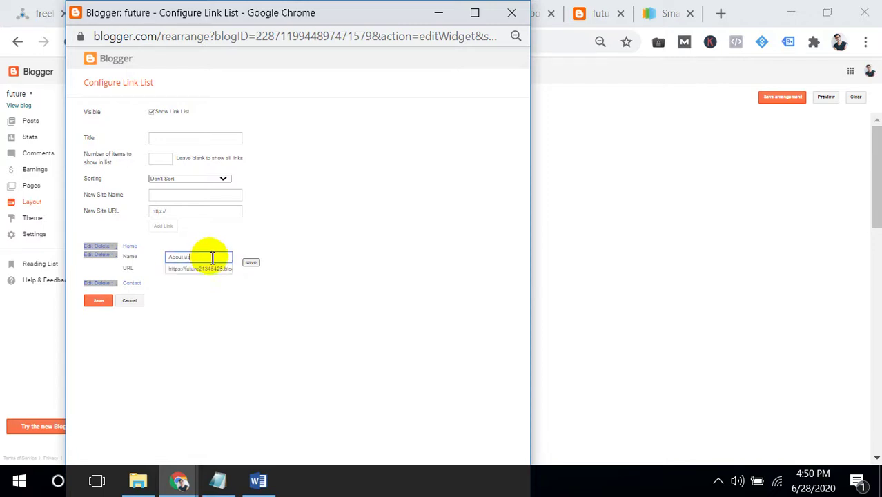
{"action": "left_click", "coordinate": [249, 263]}
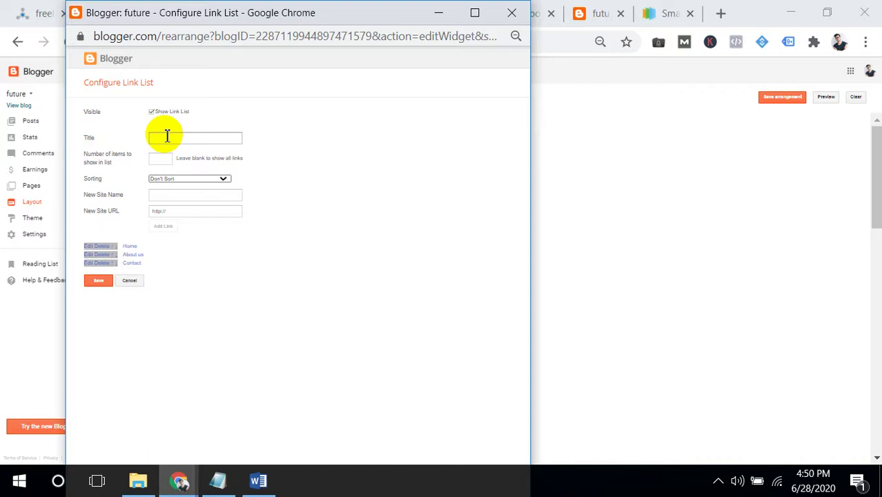
- Add a link named "rules" to the Top Navigation list, save the list, and view the result on the live blog
{"action": "left_click", "coordinate": [167, 194]}
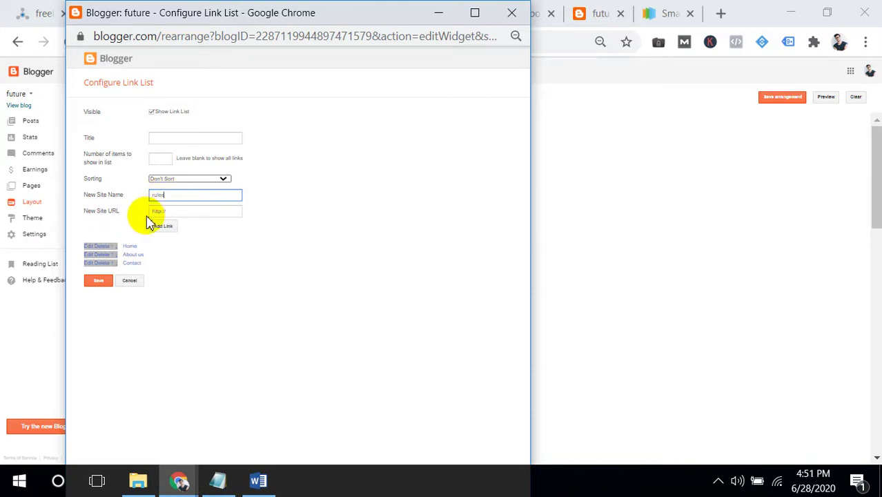
{"action": "left_click", "coordinate": [164, 227]}
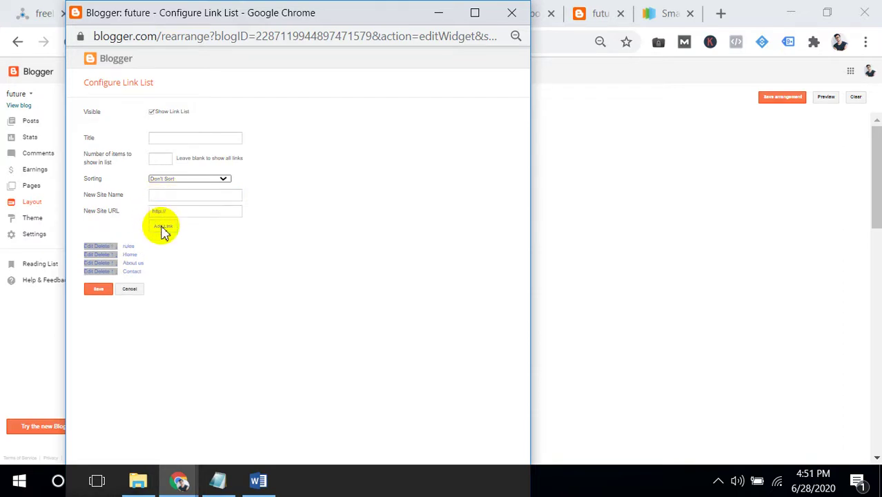
{"action": "left_click", "coordinate": [100, 290]}
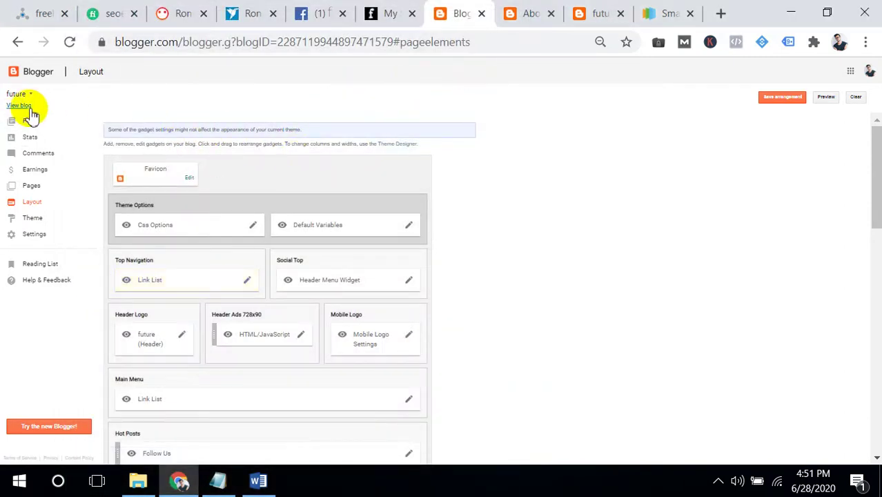
{"action": "left_click", "coordinate": [27, 109]}
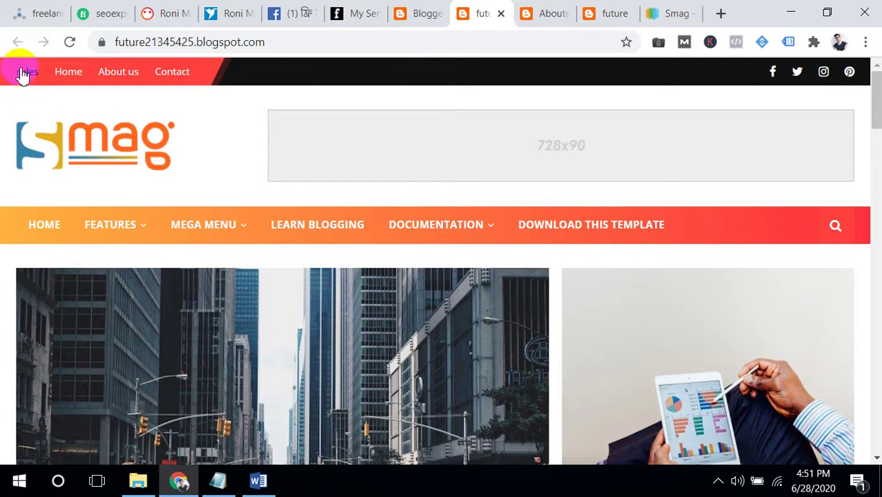
- Delete the "rules" link from the Top Navigation list in the blog's layout and save the list
{"action": "left_click", "coordinate": [425, 13]}
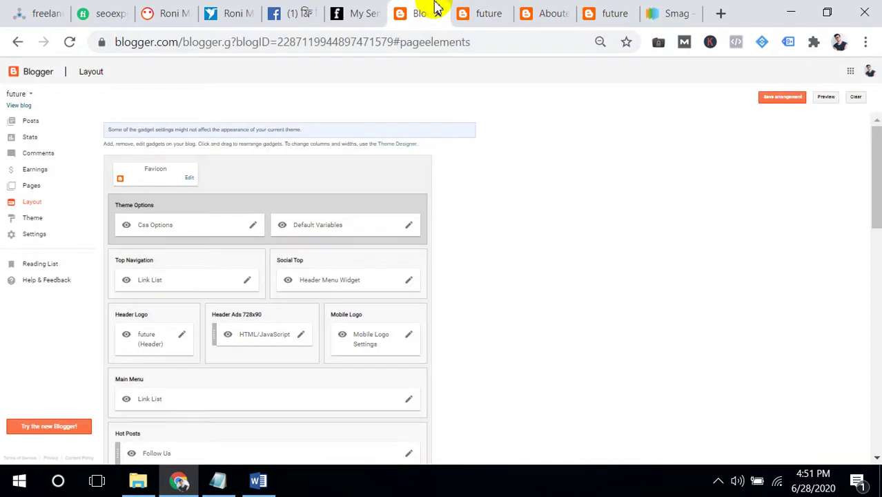
{"action": "left_click", "coordinate": [249, 281]}
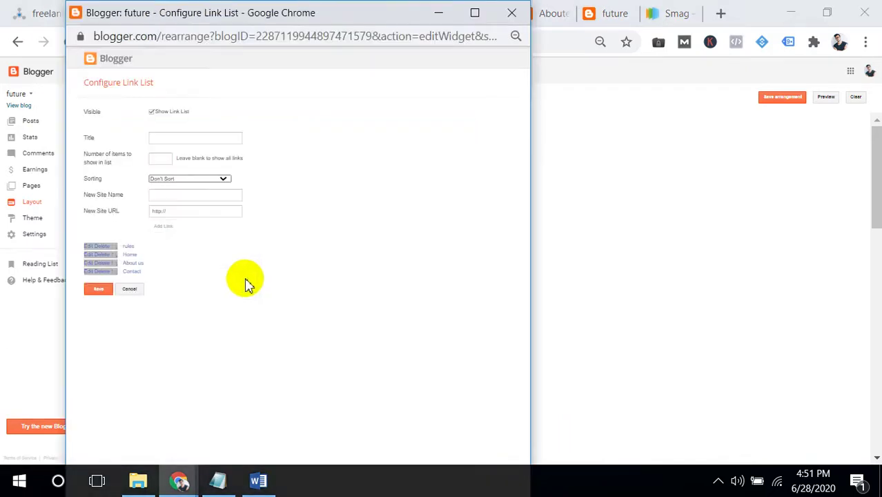
{"action": "left_click", "coordinate": [102, 249]}
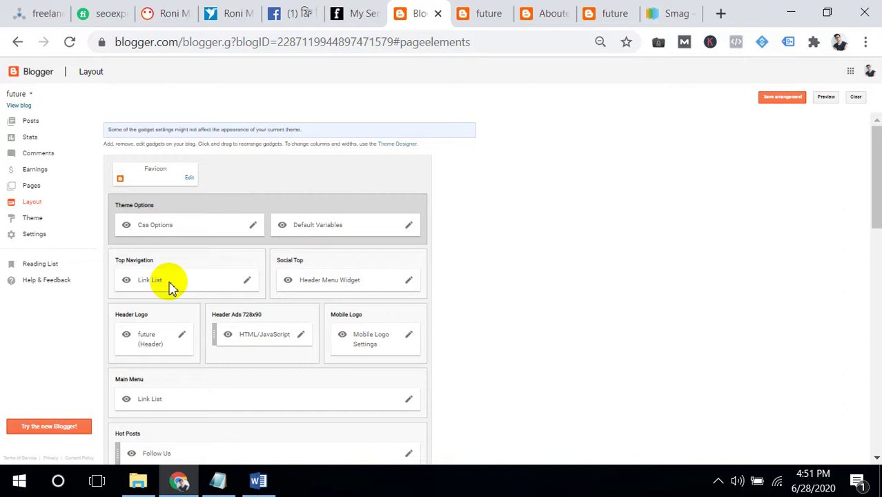
- Reload the live blog, check its Home and About us navigation links, and return from the "Aboute us" page to the home page
{"action": "left_click", "coordinate": [475, 11]}
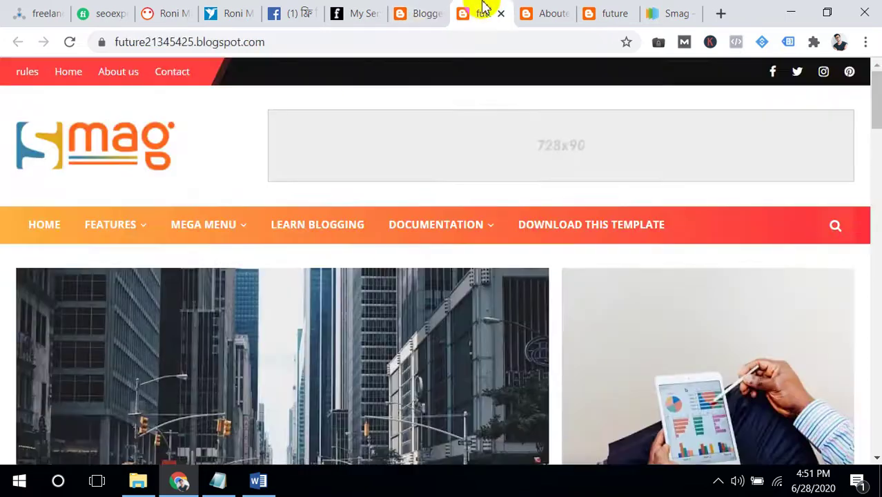
{"action": "left_click", "coordinate": [70, 43]}
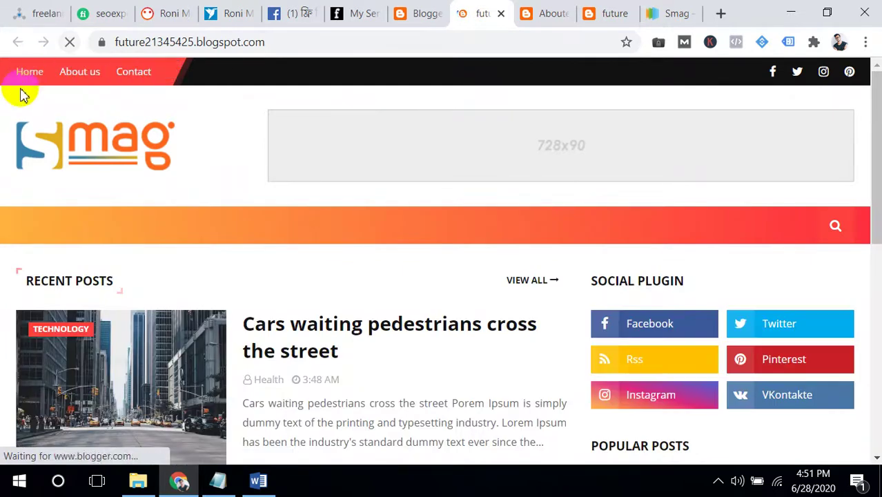
{"action": "left_click", "coordinate": [86, 77]}
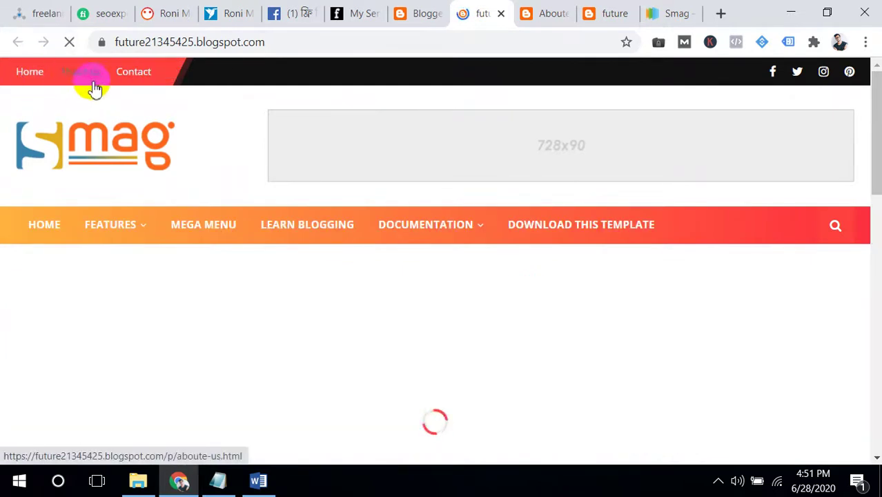
{"action": "left_click", "coordinate": [31, 72]}
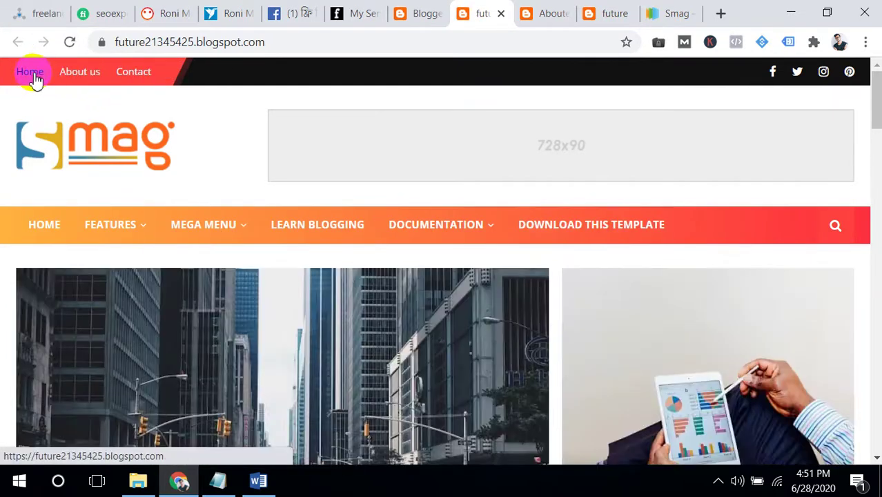
{"action": "left_click", "coordinate": [71, 77]}
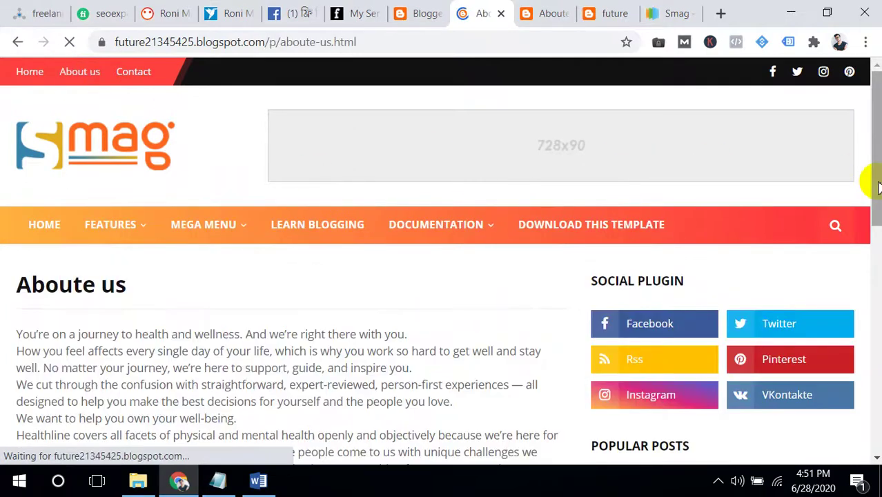
{"action": "left_click_drag", "start_coordinate": [877, 185], "coordinate": [872, 207]}
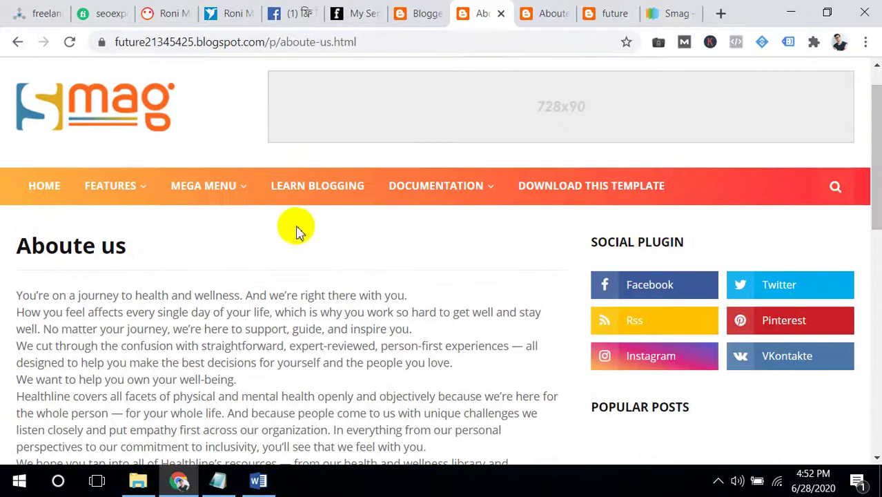
{"action": "left_click", "coordinate": [60, 191]}
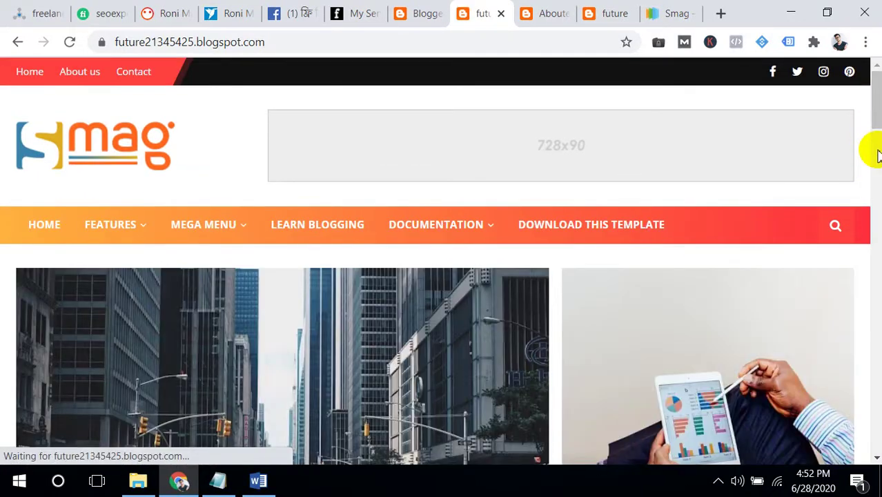
- Examine the live home page's featured posts, Music section and main menu entries alongside the gadgets in Blogger's layout
{"action": "left_click_drag", "start_coordinate": [873, 152], "coordinate": [847, 132]}
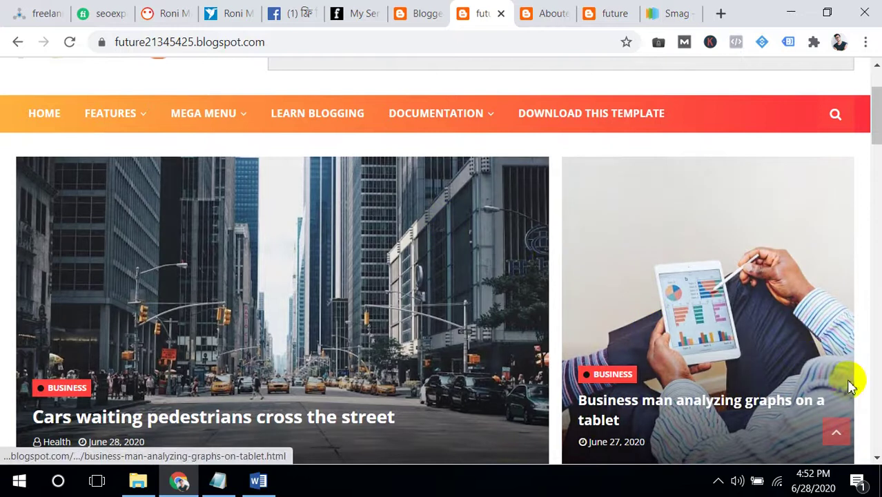
{"action": "left_click", "coordinate": [833, 431]}
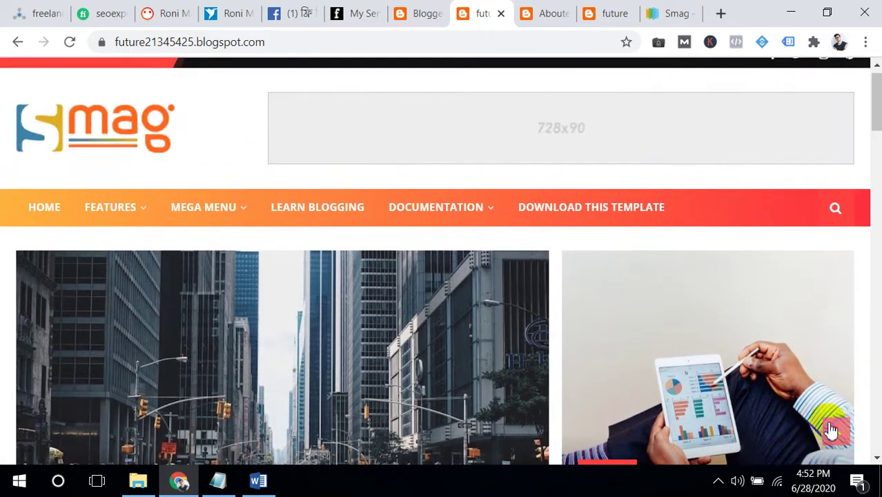
{"action": "left_click_drag", "start_coordinate": [875, 90], "coordinate": [875, 128]}
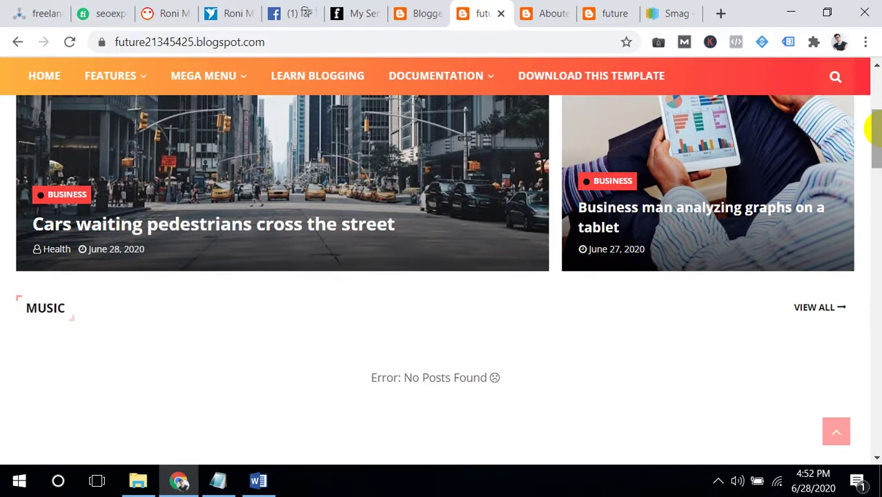
{"action": "left_click", "coordinate": [418, 10]}
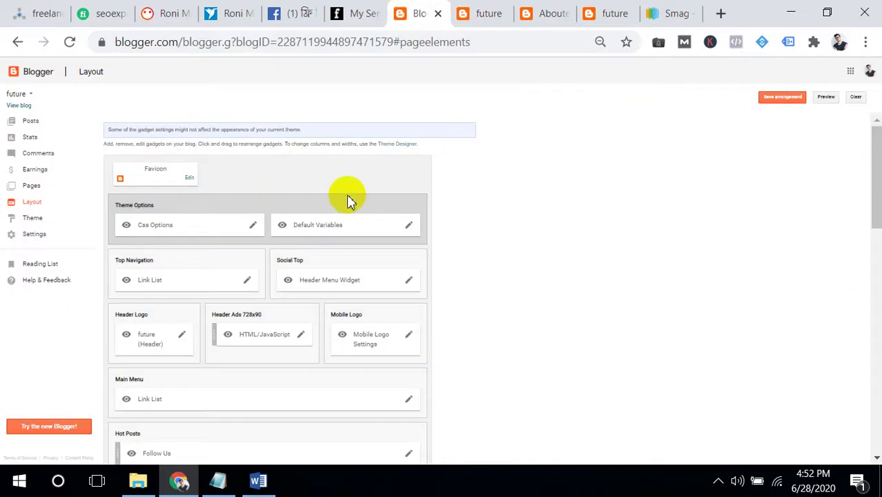
{"action": "left_click", "coordinate": [479, 10]}
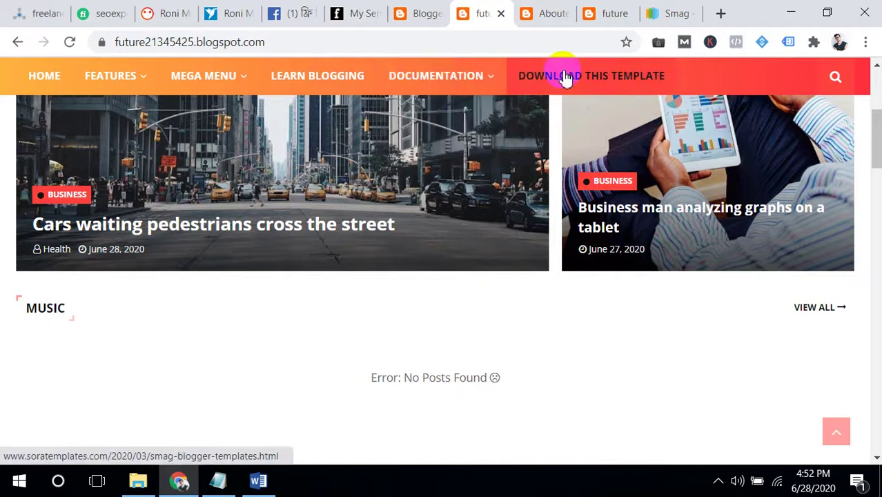
{"action": "left_click", "coordinate": [459, 88]}
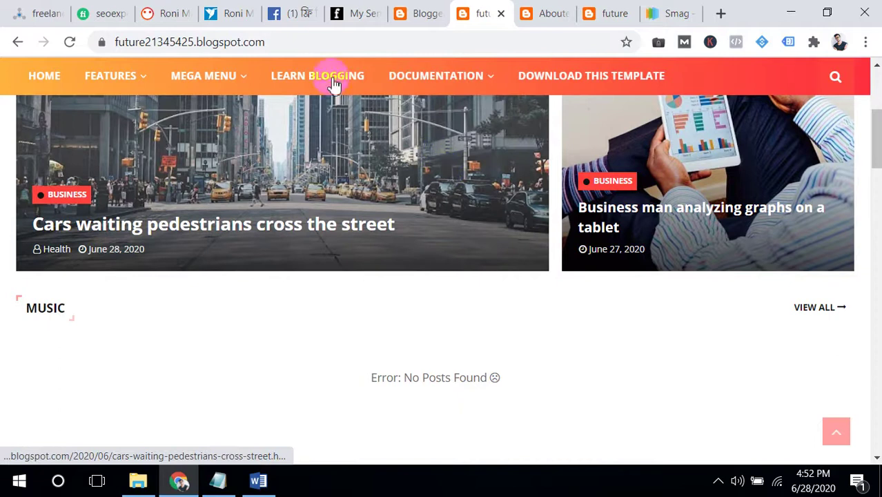
{"action": "mouse_move", "coordinate": [236, 79]}
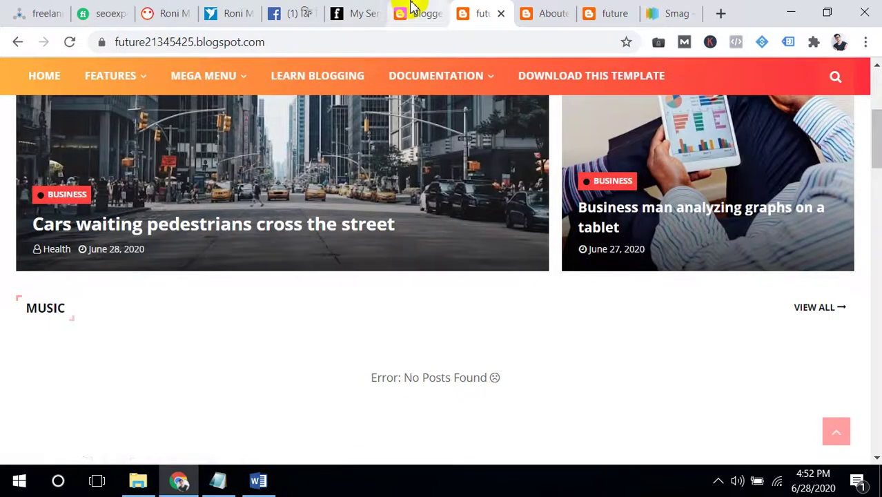
- Open the post "Cars waiting pedestrians cross the street" for editing, review its labels without changing them, and update the post
{"action": "left_click", "coordinate": [411, 11]}
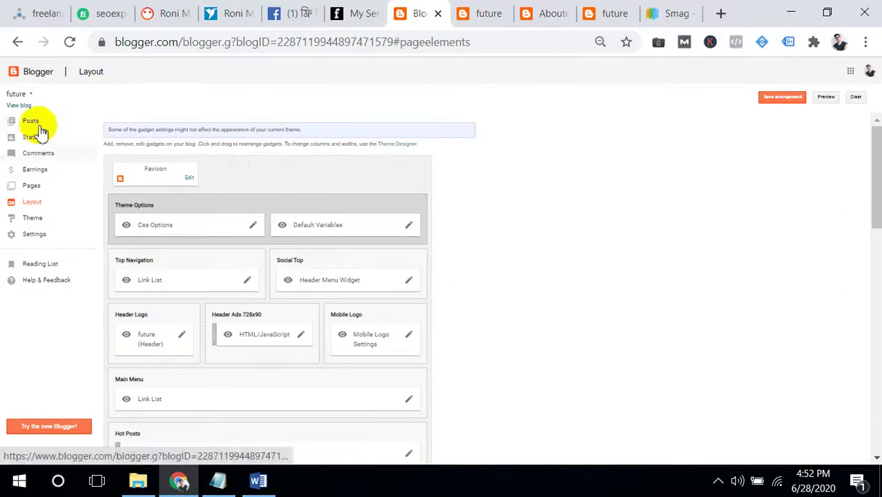
{"action": "left_click", "coordinate": [38, 126]}
{"action": "mouse_move", "coordinate": [223, 163]}
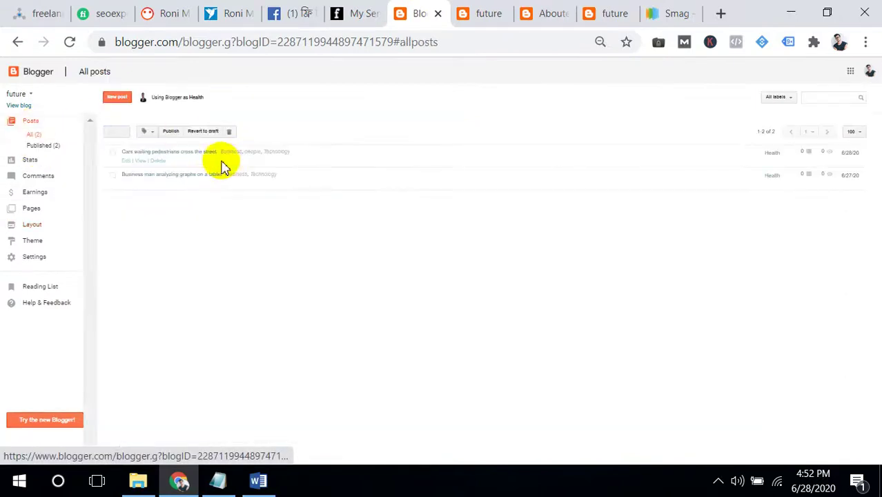
{"action": "left_click", "coordinate": [129, 161]}
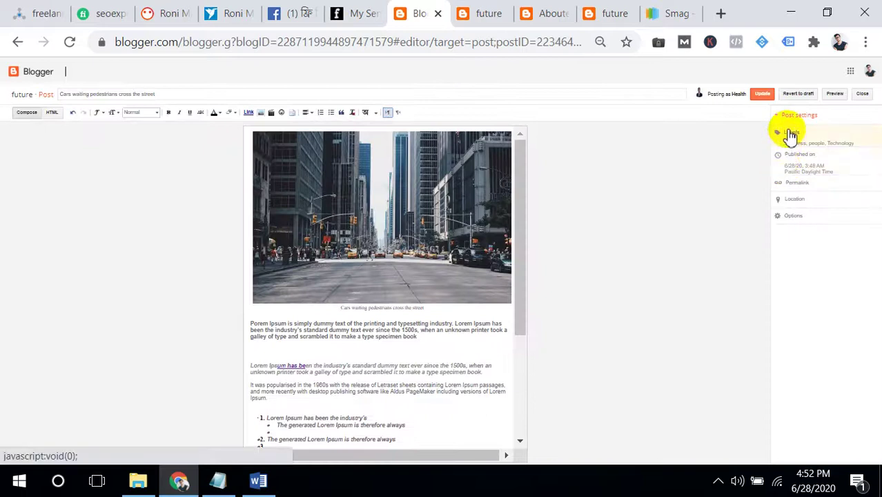
{"action": "left_click", "coordinate": [788, 138]}
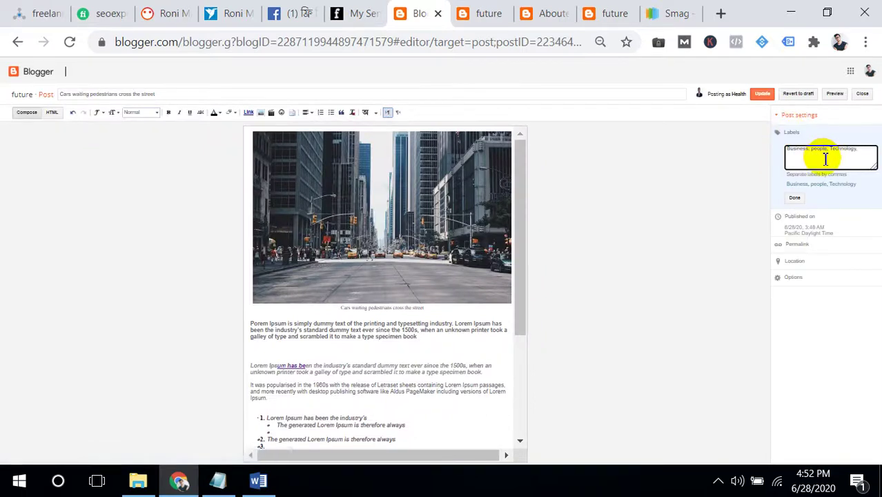
{"action": "left_click", "coordinate": [797, 198]}
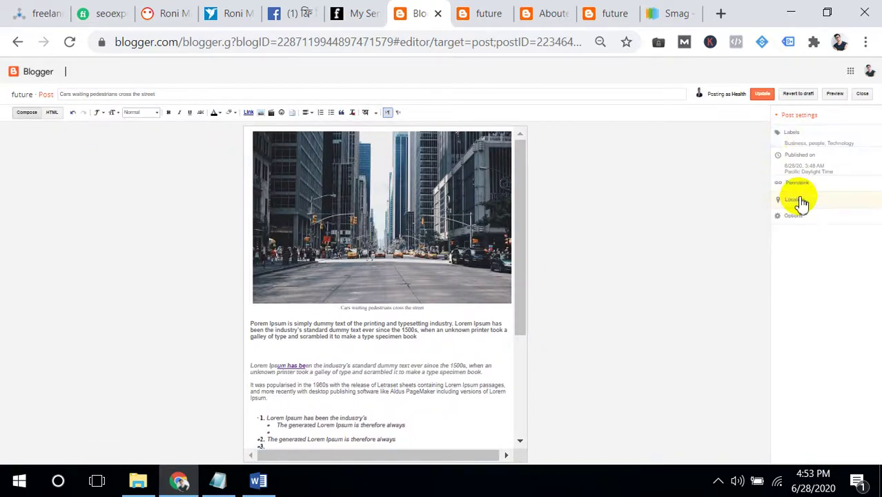
{"action": "left_click", "coordinate": [768, 95]}
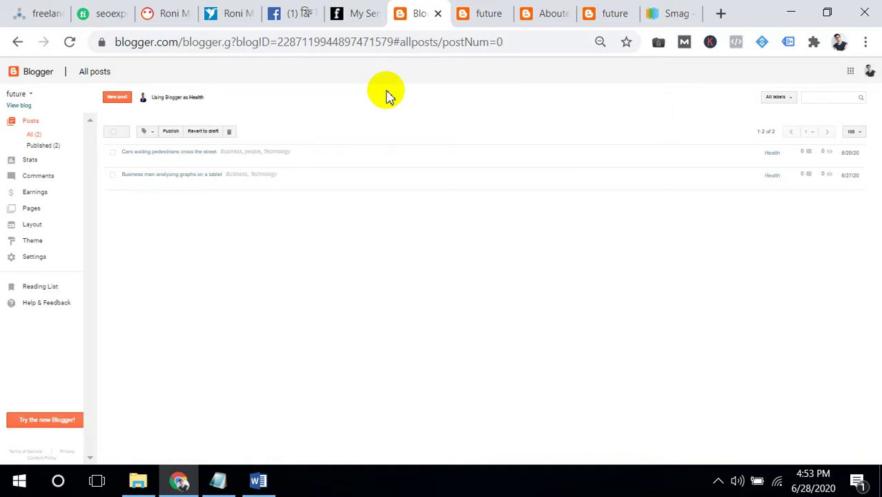
- Check the blog's page and post lists, and inspect the live home page with its Features and Mega Menu dropdowns
{"action": "left_click", "coordinate": [60, 211]}
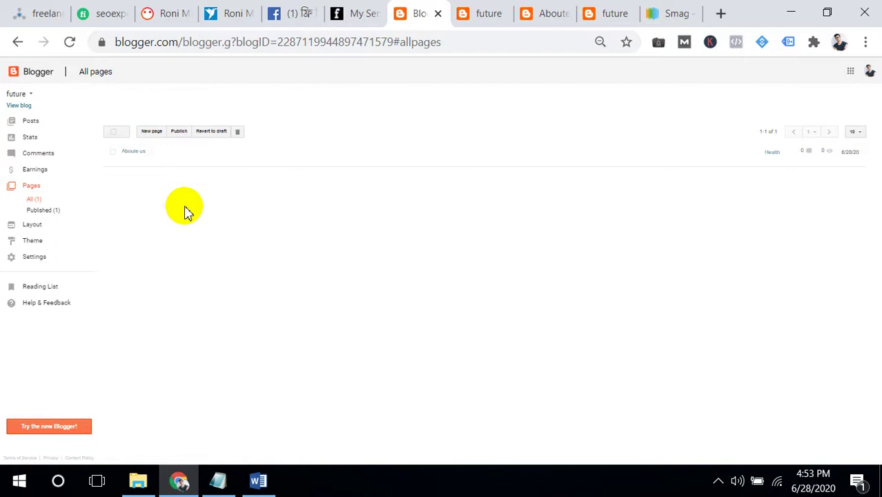
{"action": "left_click", "coordinate": [31, 121]}
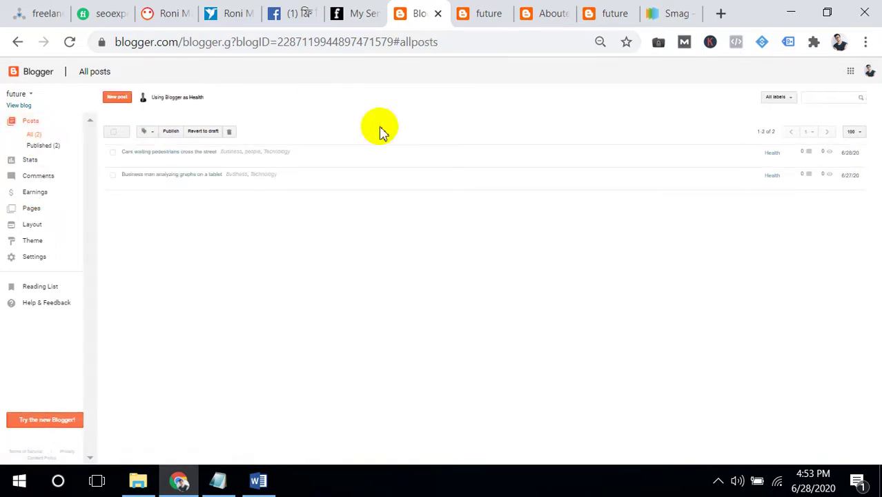
{"action": "left_click", "coordinate": [467, 12]}
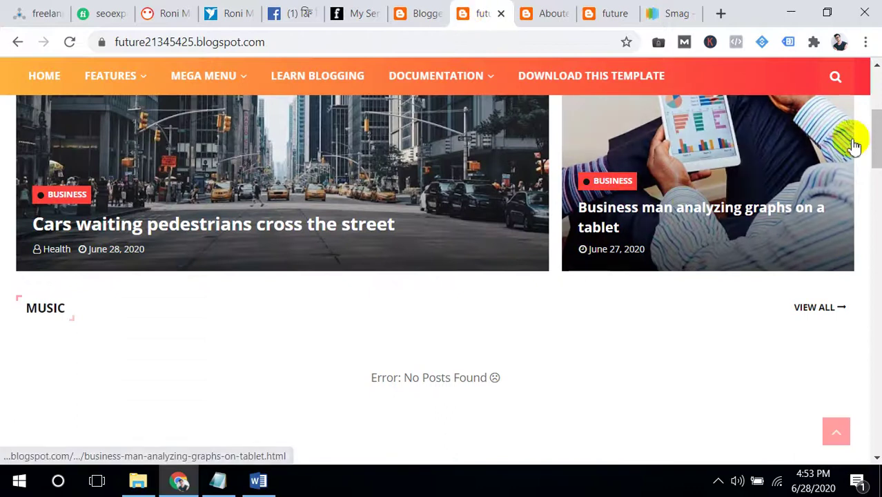
{"action": "scroll", "coordinate": [872, 138], "scroll_direction": "up", "scroll_amount": 3}
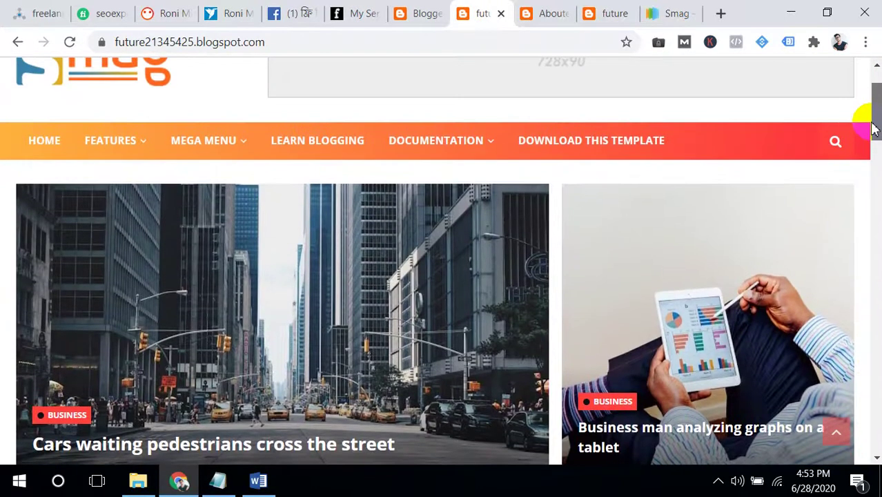
{"action": "scroll", "coordinate": [871, 129], "scroll_direction": "up", "scroll_amount": 1}
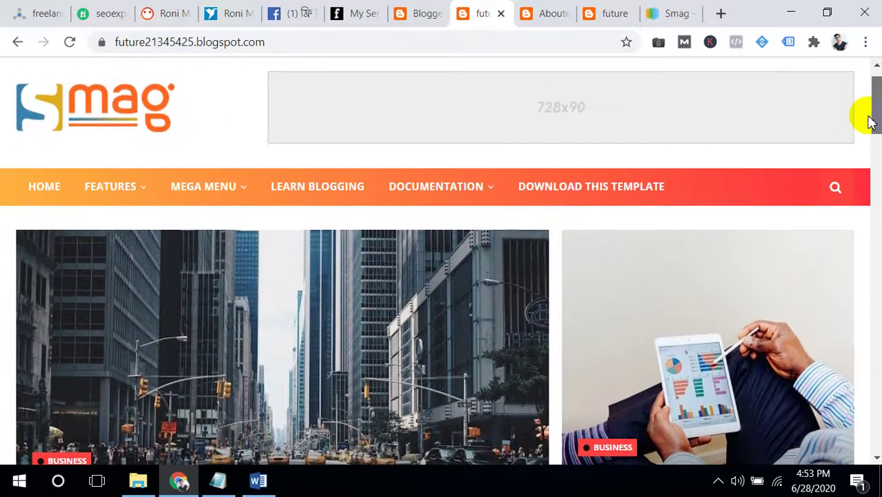
{"action": "left_click_drag", "start_coordinate": [872, 120], "coordinate": [860, 163]}
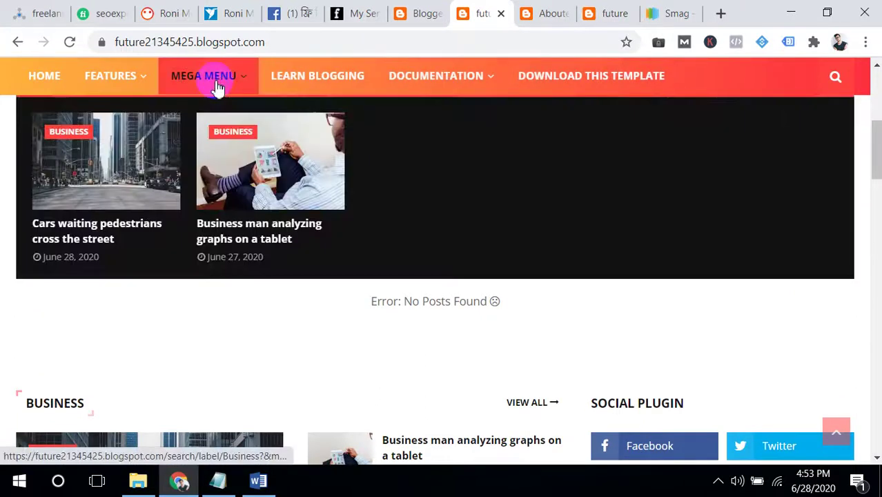
{"action": "mouse_move", "coordinate": [76, 88]}
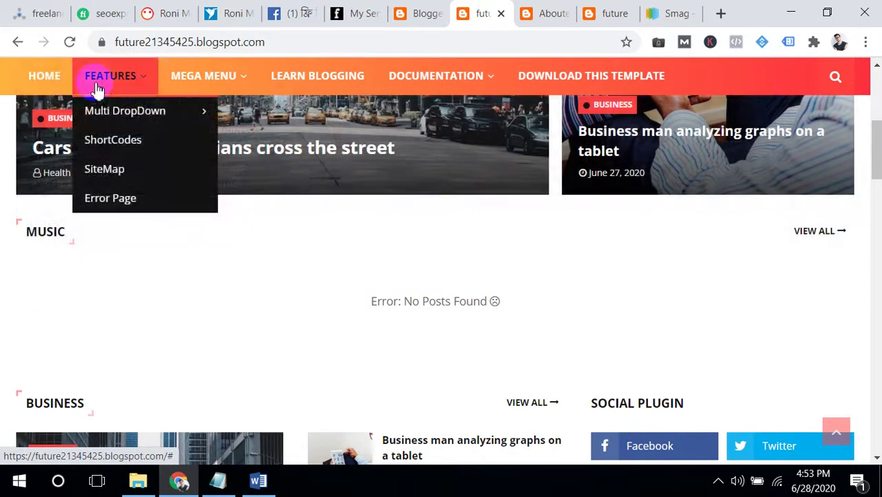
{"action": "mouse_move", "coordinate": [207, 84]}
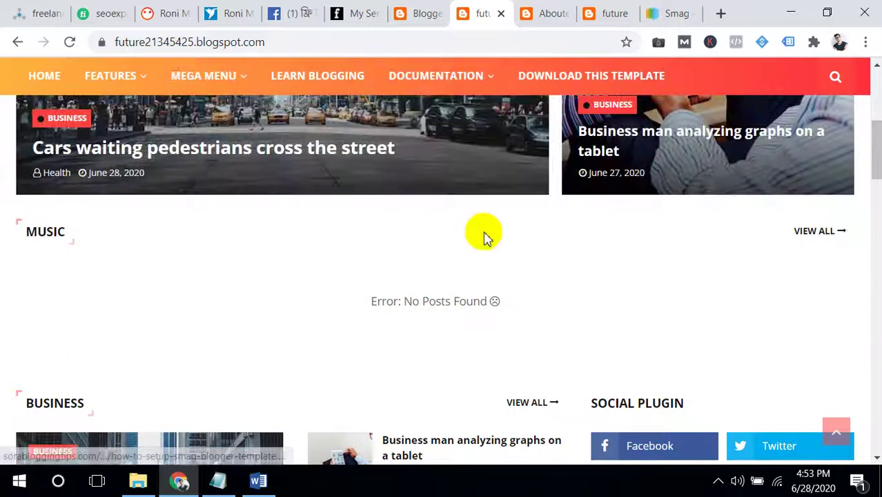